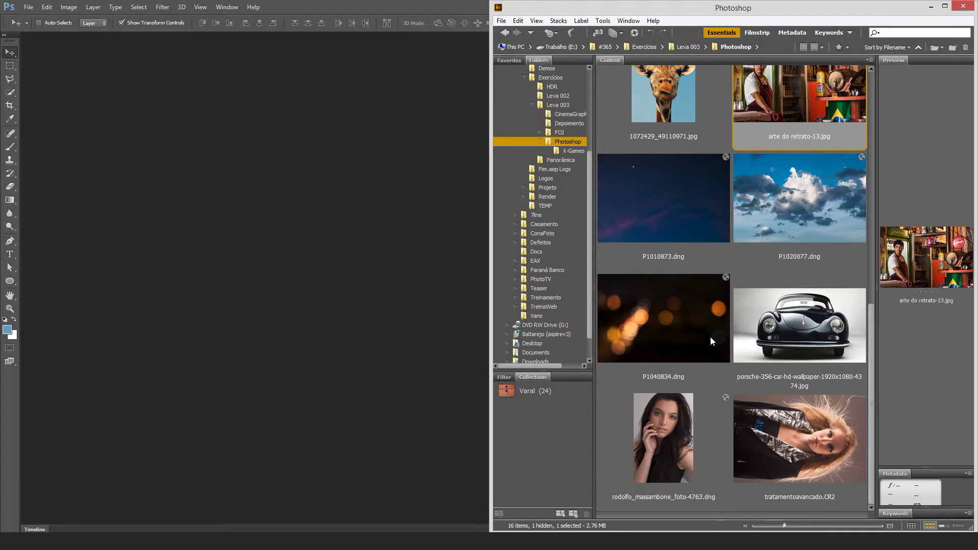
Choose the raw portrait tratamentoavancado.CR2 in Bridge and open it in Photoshop's Camera Raw
left_click(814, 415)
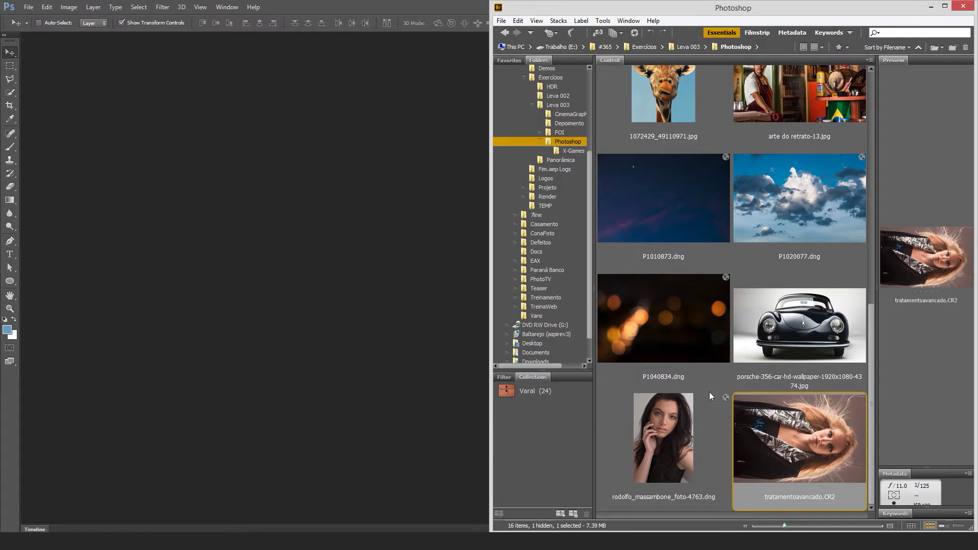
left_click(674, 418)
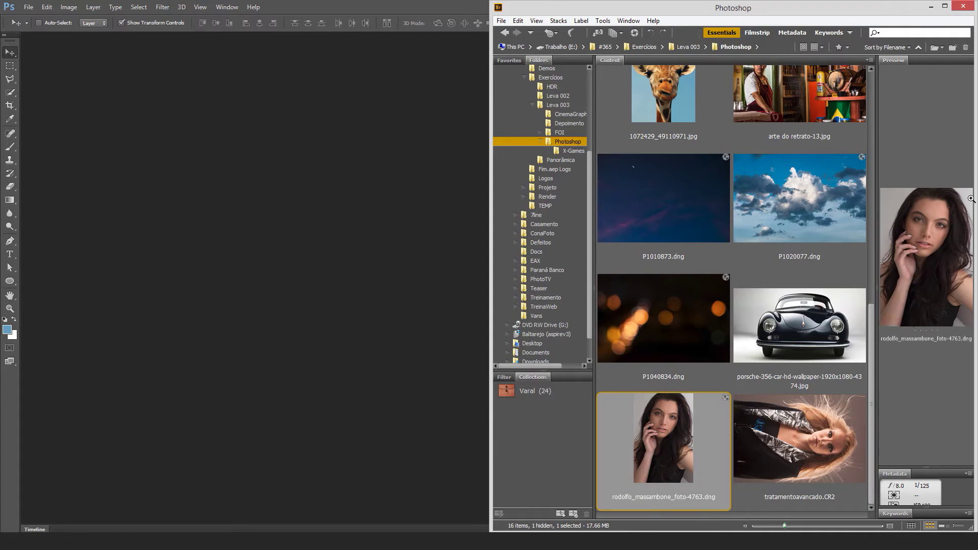
left_click(769, 428)
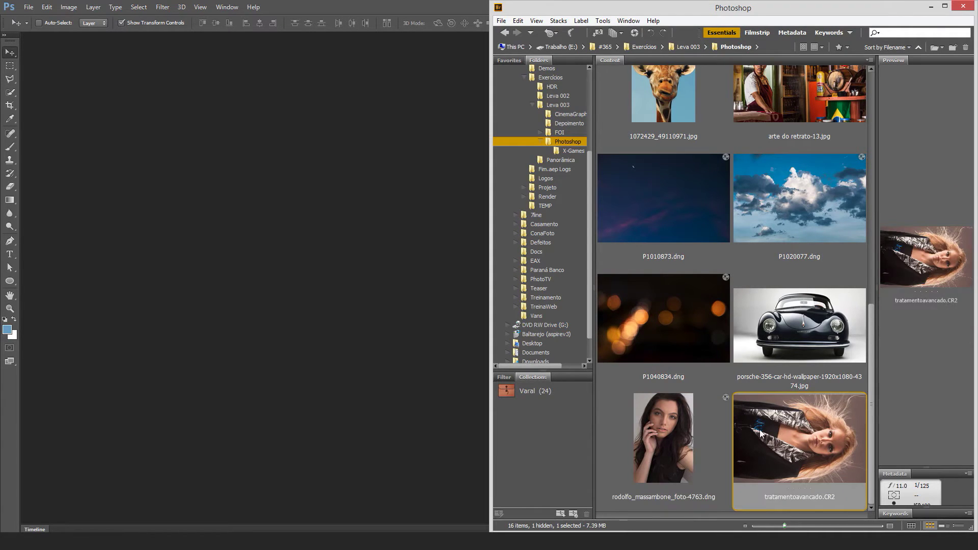
left_click(683, 426)
left_click(777, 445)
left_click_drag(795, 438, 359, 237)
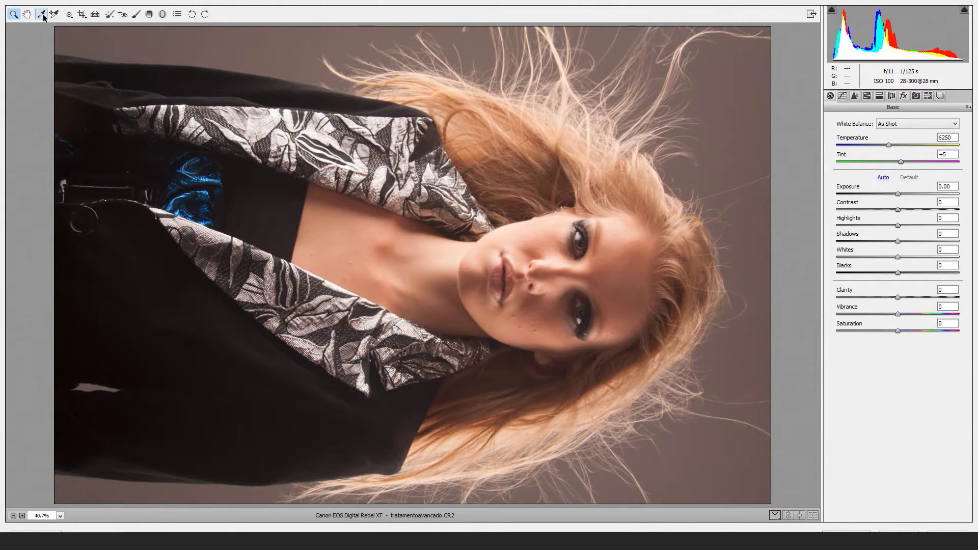
Neutralize the white balance by sampling the grey backdrop, and rotate the portrait 90° counter-clockwise
key("i")
left_click(300, 58)
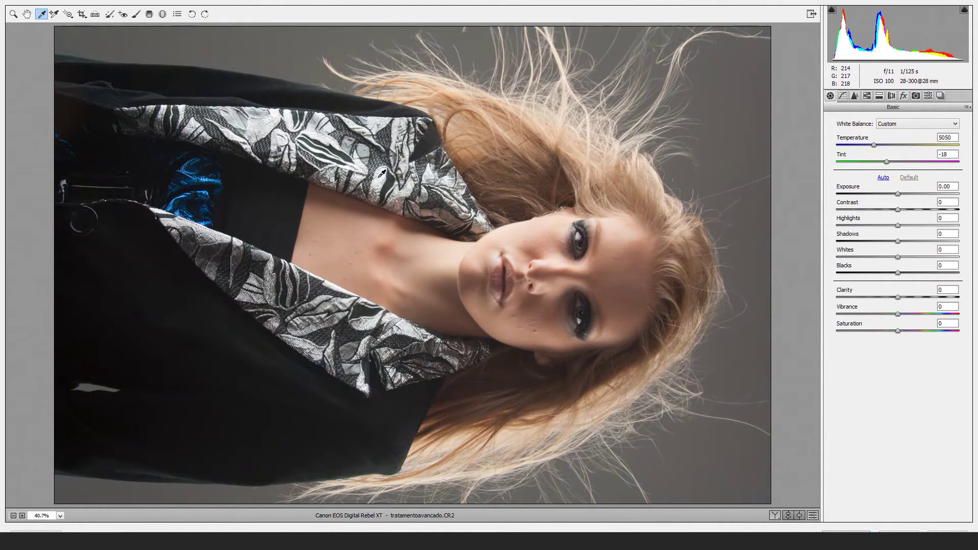
left_click(191, 14)
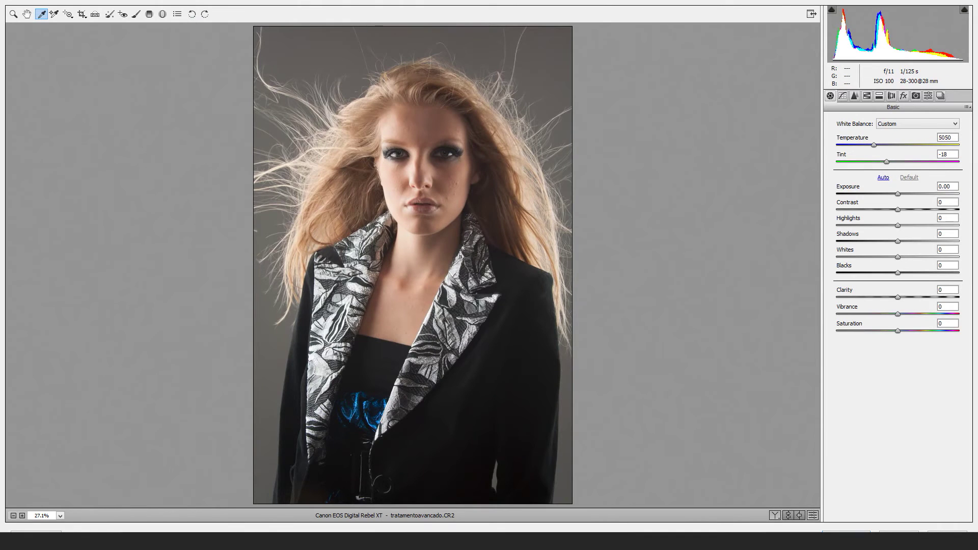
Open the developed portrait in Photoshop and unlock its Background layer
left_click(847, 535)
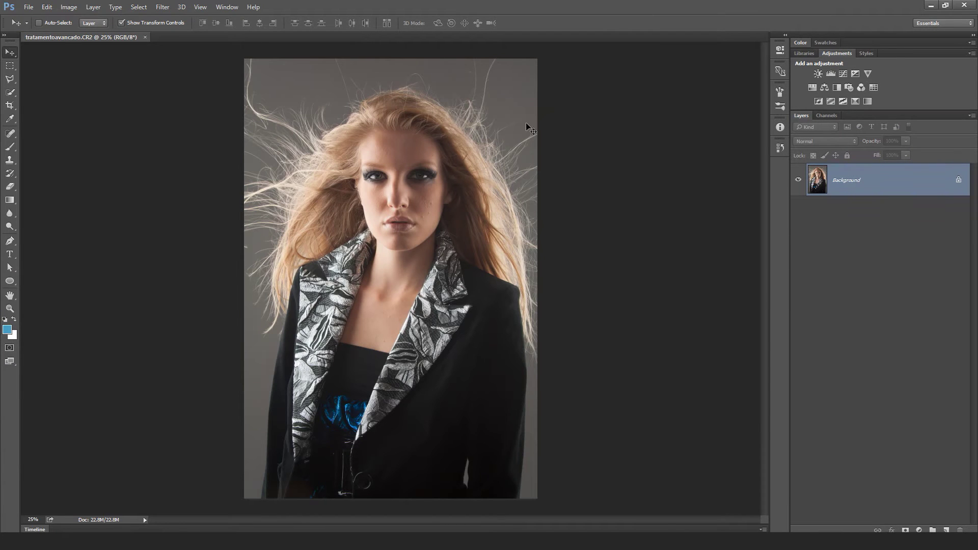
left_click(958, 181)
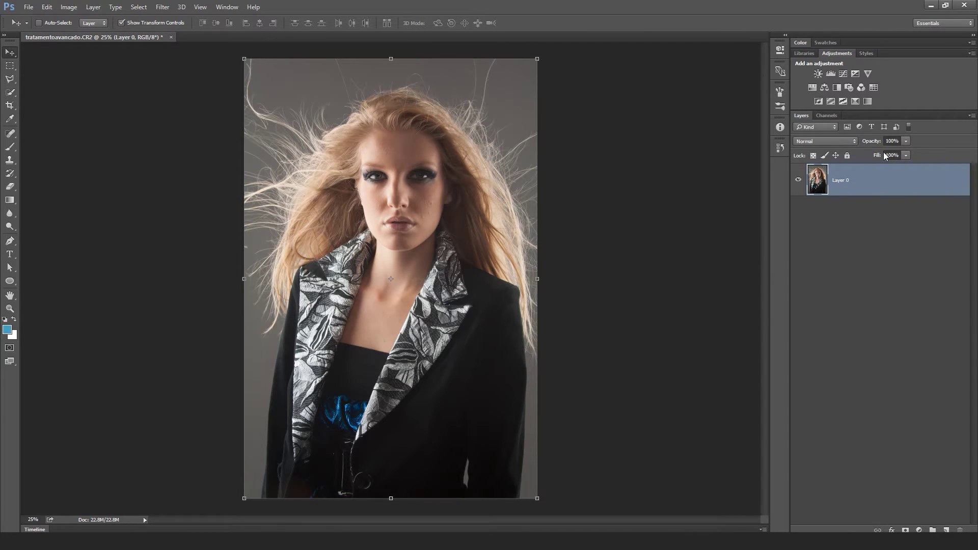
Select the grey backdrop with Color Range using Sampled Colors and a raised Fuzziness
left_click(162, 7)
mouse_move(139, 7)
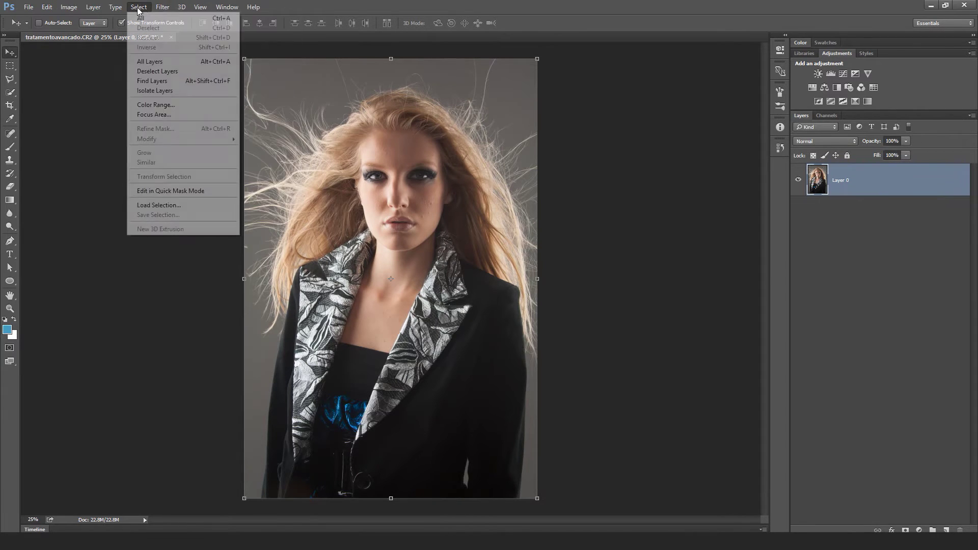
left_click(156, 105)
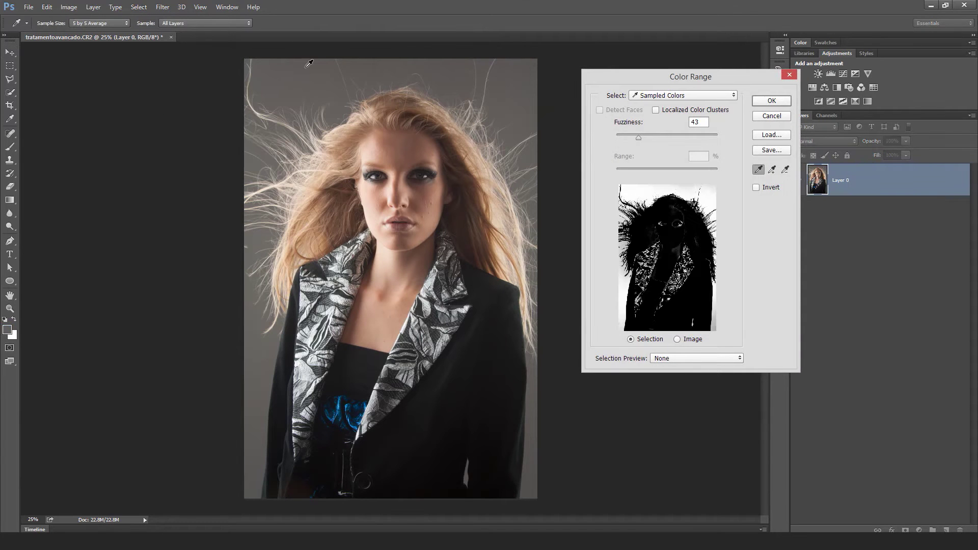
key("shift")
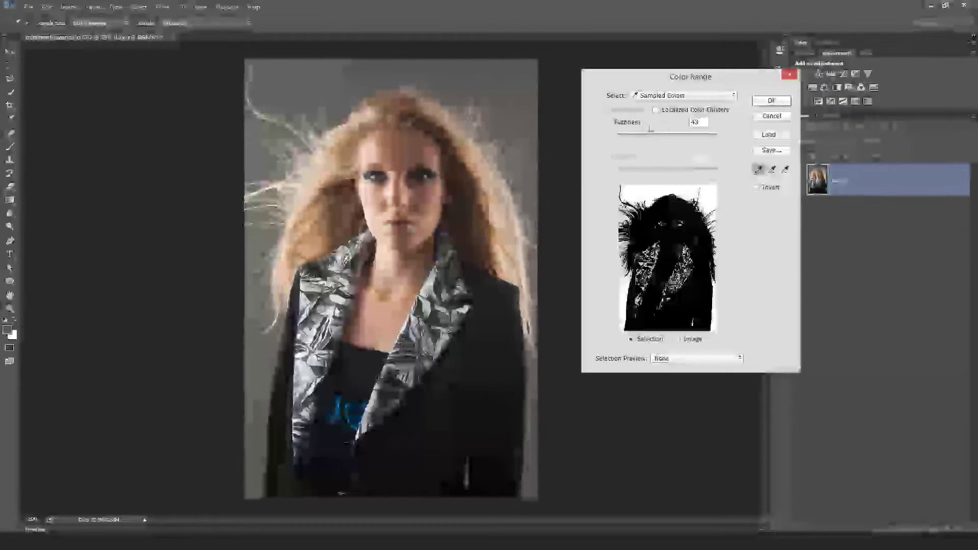
mouse_move(639, 138)
left_mouse_down()
mouse_move(678, 139)
mouse_move(644, 133)
mouse_move(652, 134)
left_mouse_up()
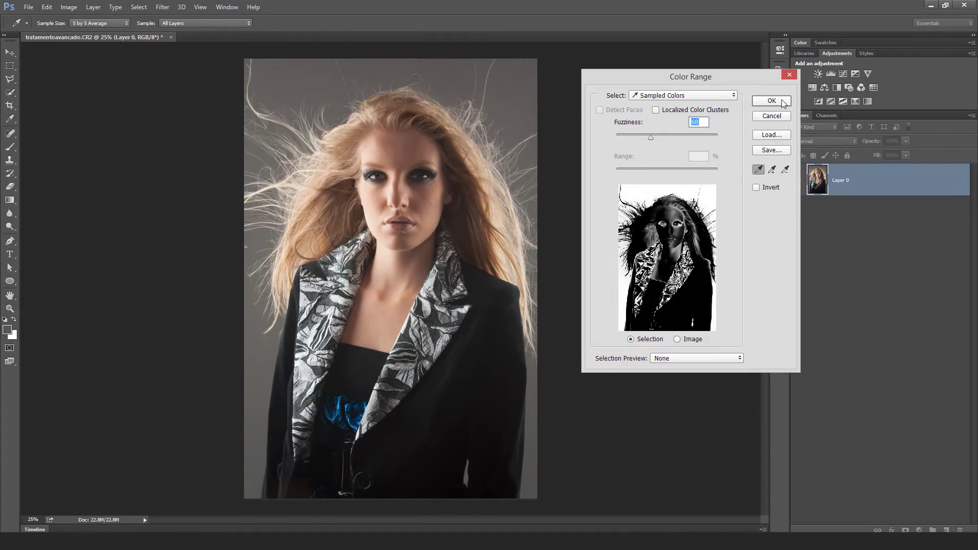
left_click(768, 102)
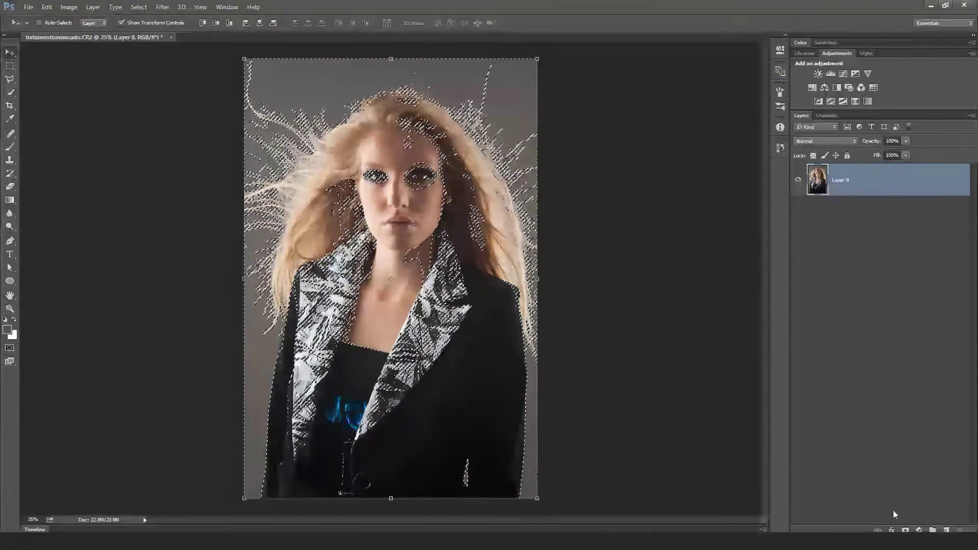
Add a layer mask from the selection, invert it and display the mask alone on the canvas
left_click(906, 530)
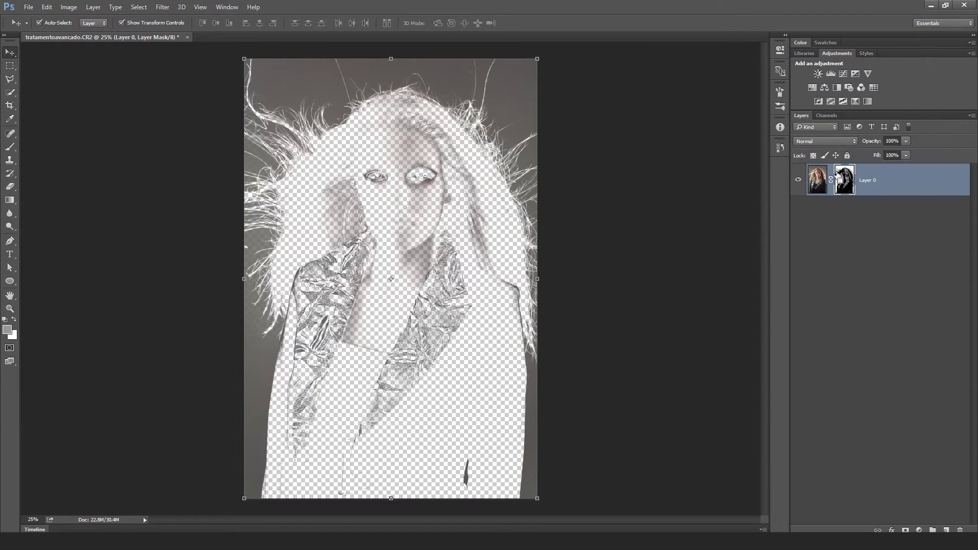
key("ctrl+i")
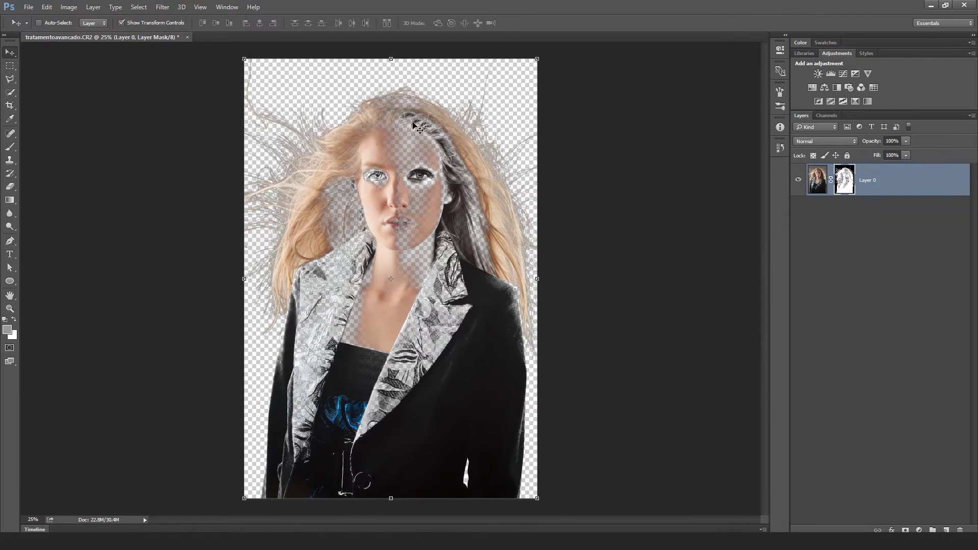
left_click(845, 180, "alt")
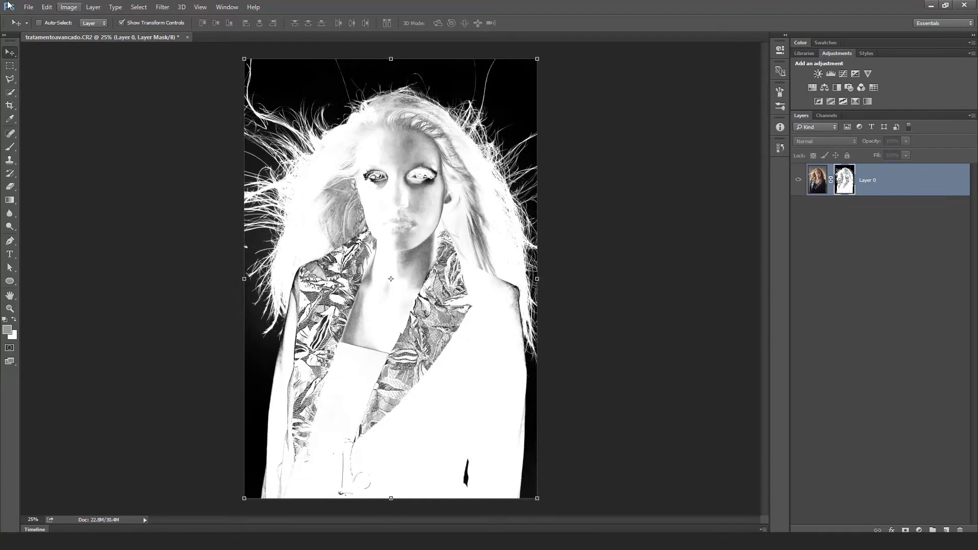
Paint white over the image's left-hand eye on the mask with a 700 px brush
left_click(10, 147)
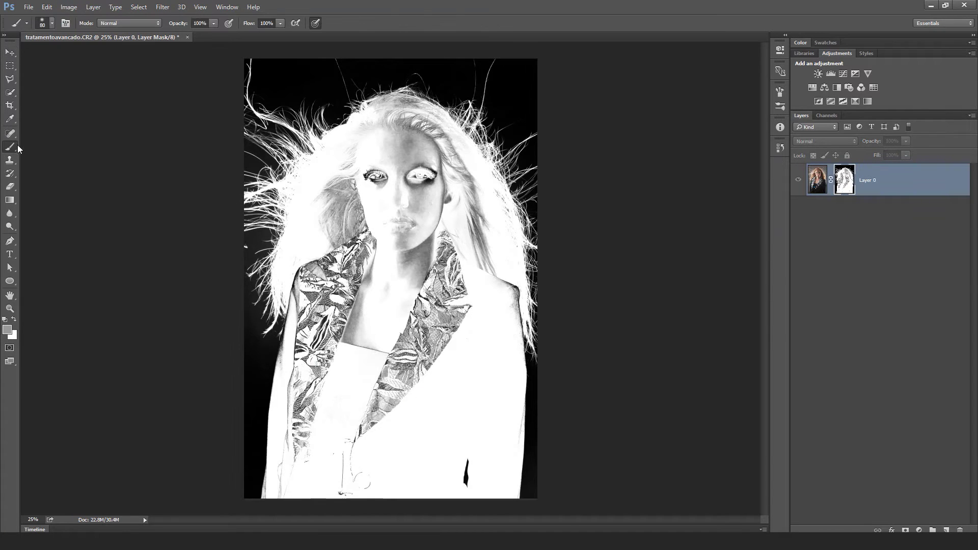
left_click(14, 320)
key("bracketleft")
key("bracketleft")
key("bracketleft")
key("bracketleft")
key("bracketleft")
key("bracketleft")
key("bracketleft")
key("bracketleft")
key("bracketleft")
key("bracketleft")
key("bracketright")
key("bracketright")
key("bracketright")
key("bracketright")
key("bracketright")
key("bracketright")
key("bracketright")
key("bracketright")
key("bracketright")
key("bracketright")
key("bracketright")
key("bracketright")
key("bracketright")
key("bracketright")
key("bracketright")
key("bracketright")
key("bracketright")
key("bracketright")
key("bracketright")
key("bracketright")
left_click(380, 178)
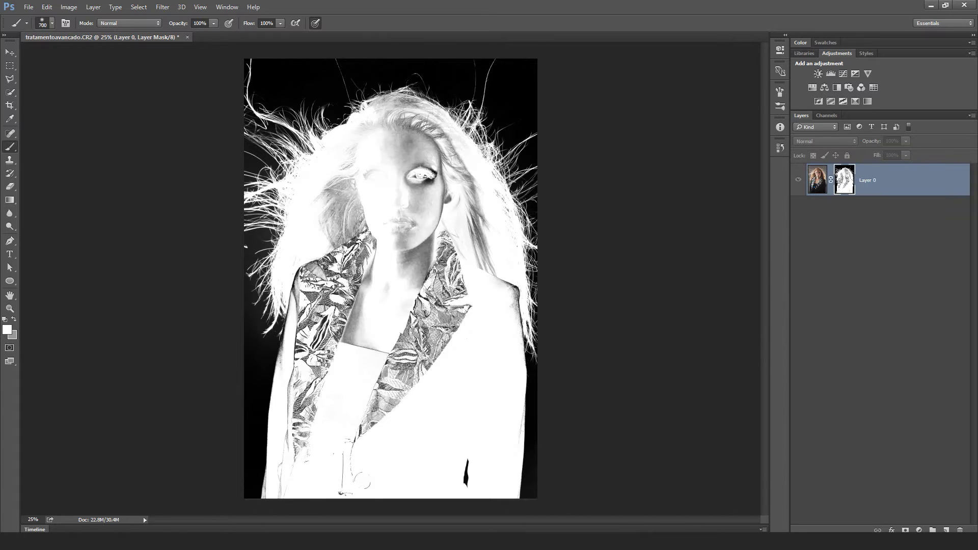
Adjust the brush hardness and paint the mask white over the left half of the face and the hair beside it
right_click(383, 210)
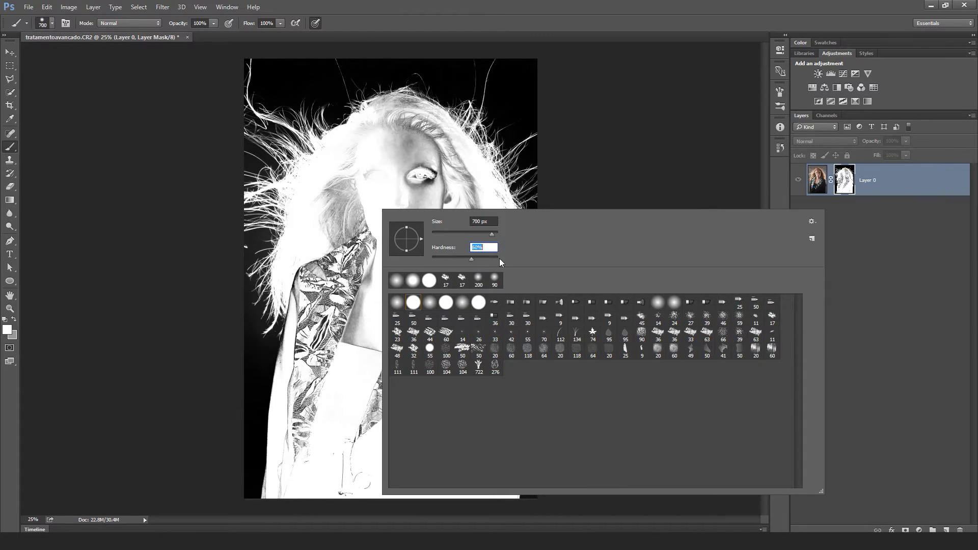
left_click(372, 184)
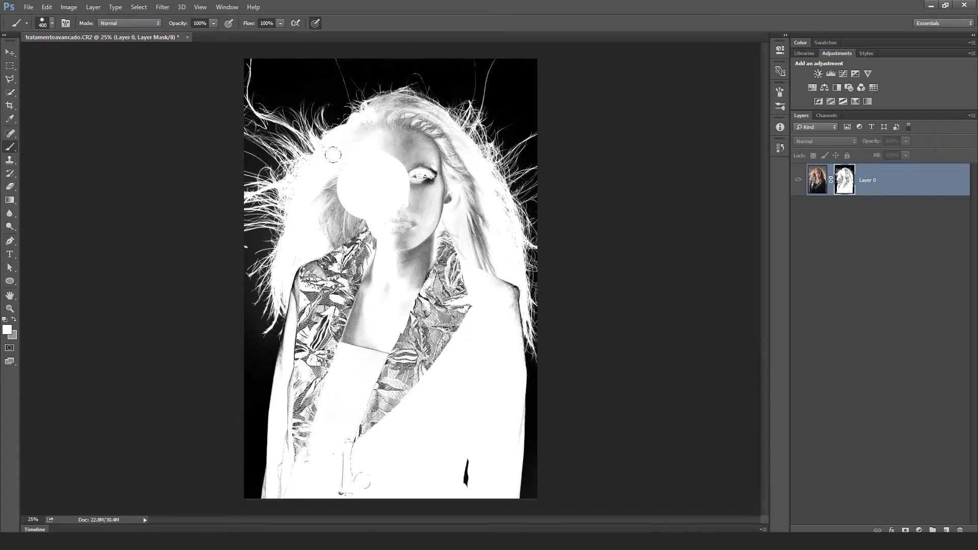
mouse_move(332, 154)
left_mouse_down()
mouse_move(306, 208)
mouse_move(318, 201)
mouse_move(346, 221)
mouse_move(297, 244)
mouse_move(334, 244)
left_mouse_up()
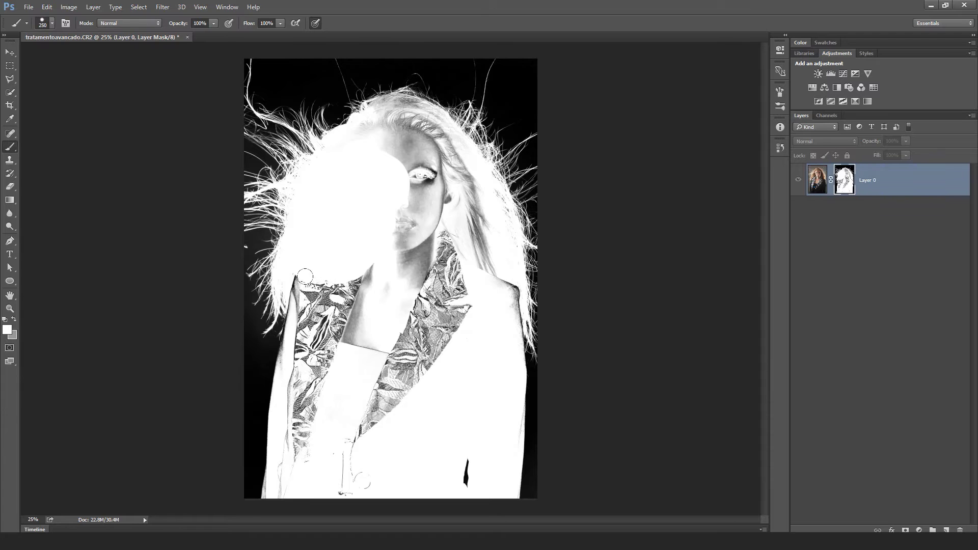
Paint the mask white over the jacket's left shoulder, sleeve and patterned lapel with a smaller 150 px brush
key("bracketleft")
key("bracketleft")
key("bracketleft")
key("bracketleft")
key("bracketleft")
mouse_move(298, 287)
left_mouse_down()
mouse_move(307, 357)
mouse_move(290, 412)
mouse_move(297, 396)
mouse_move(278, 478)
left_mouse_up()
mouse_move(310, 408)
left_mouse_down()
mouse_move(312, 388)
mouse_move(295, 367)
mouse_move(306, 278)
mouse_move(320, 263)
mouse_move(350, 273)
mouse_move(353, 306)
mouse_move(363, 292)
mouse_move(321, 341)
mouse_move(335, 274)
left_mouse_up()
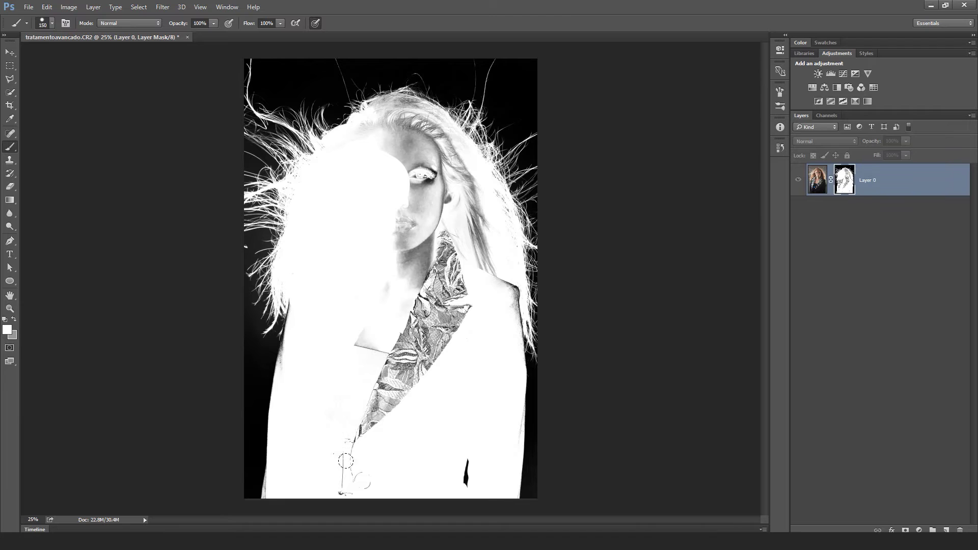
Paint the mask white over the right lapel, shoulder, rest of the face and inner hair, adjusting the brush size
mouse_move(346, 461)
left_mouse_down()
mouse_move(350, 427)
mouse_move(359, 485)
mouse_move(370, 464)
mouse_move(353, 424)
mouse_move(374, 419)
mouse_move(368, 450)
mouse_move(455, 308)
mouse_move(454, 329)
mouse_move(464, 277)
left_mouse_up()
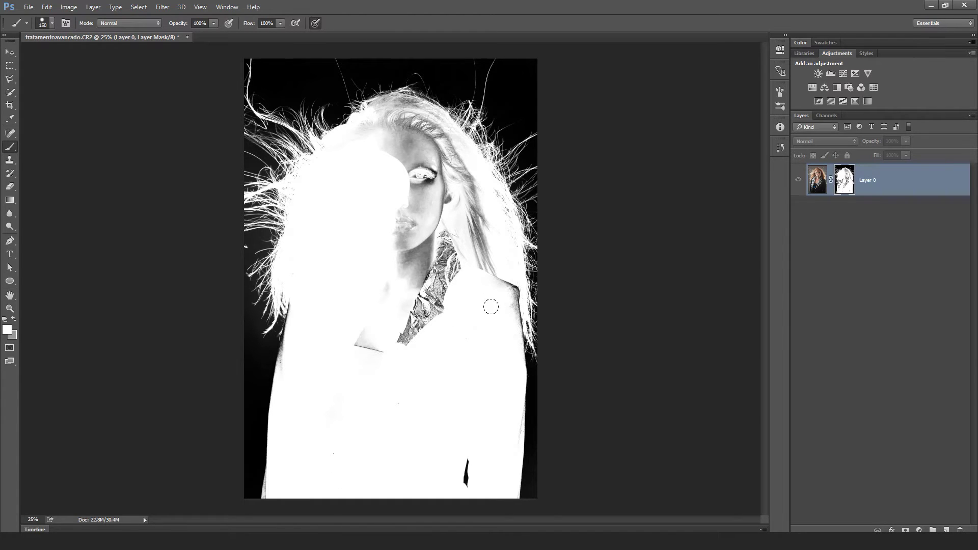
mouse_move(512, 309)
left_mouse_down()
mouse_move(497, 282)
mouse_move(512, 325)
left_mouse_up()
mouse_move(489, 239)
left_mouse_down()
mouse_move(367, 352)
mouse_move(386, 287)
mouse_move(346, 354)
mouse_move(404, 296)
mouse_move(383, 248)
mouse_move(372, 251)
mouse_move(410, 288)
mouse_move(466, 221)
mouse_move(461, 172)
mouse_move(447, 178)
mouse_move(458, 172)
mouse_move(451, 148)
mouse_move(431, 118)
mouse_move(399, 111)
mouse_move(329, 148)
mouse_move(373, 130)
mouse_move(430, 144)
mouse_move(449, 213)
mouse_move(402, 220)
mouse_move(423, 179)
mouse_move(453, 204)
mouse_move(369, 145)
mouse_move(412, 109)
left_mouse_up()
key("bracketright")
key("bracketright")
key("bracketright")
key("bracketleft")
key("bracketleft")
key("bracketleft")
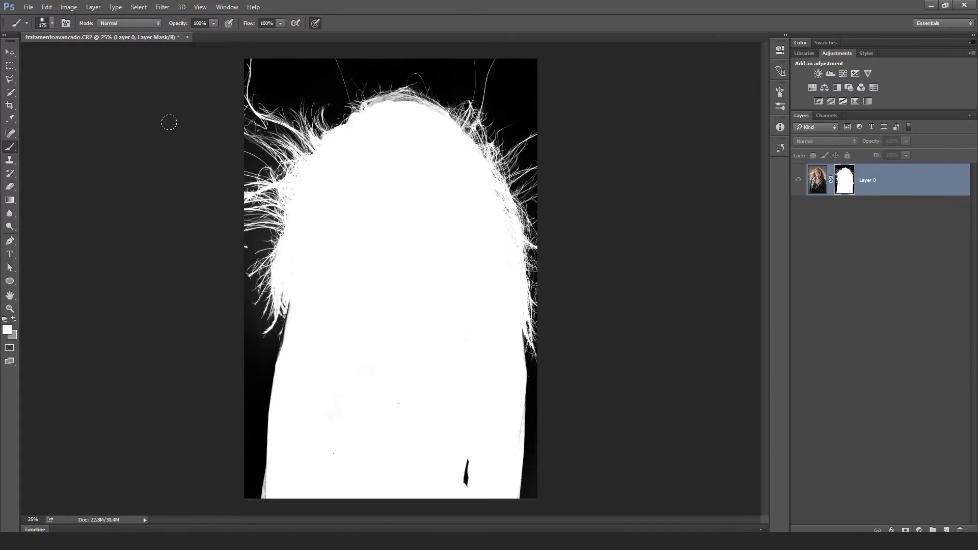
Set the brush mode to Overlay and paint white over the grey hair at the crown and the left sleeve edge
left_click(139, 23)
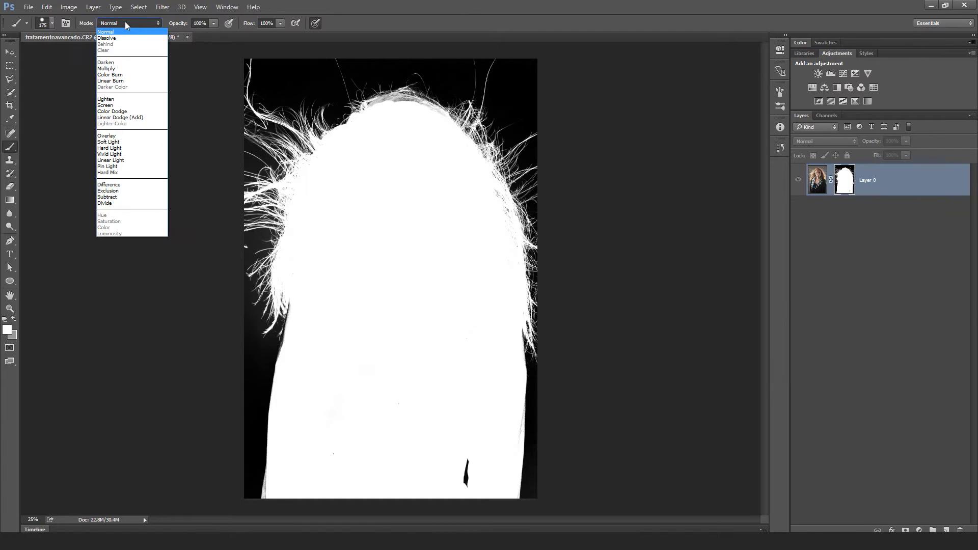
left_click(115, 136)
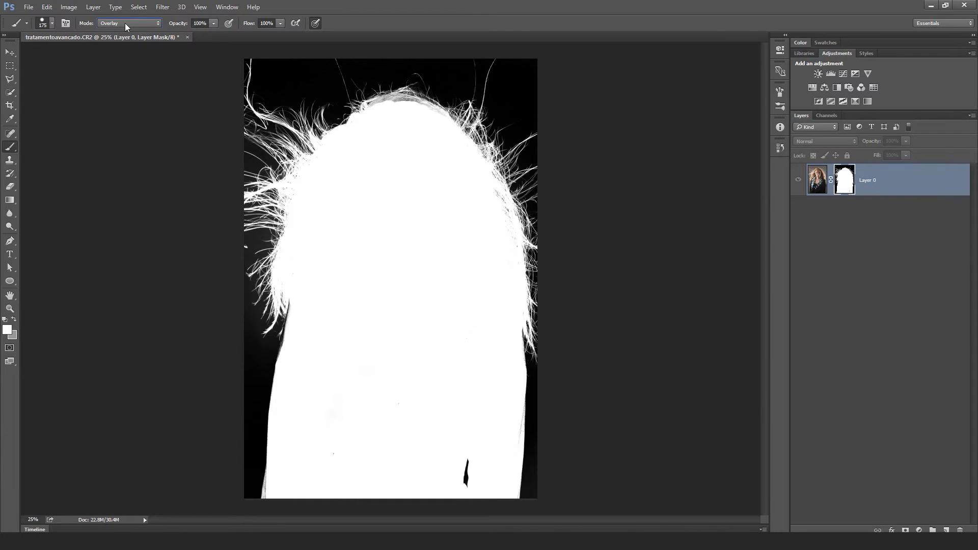
left_click(126, 25)
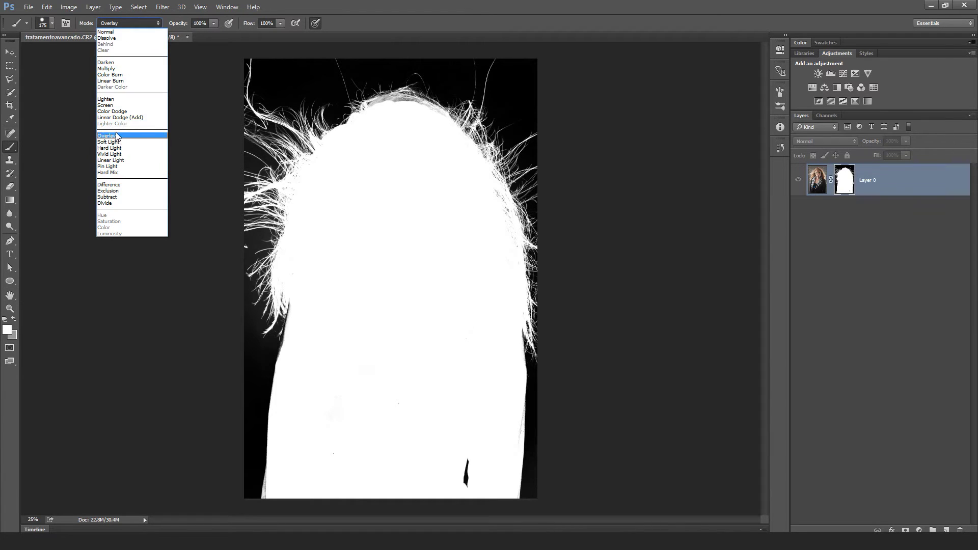
left_click(115, 136)
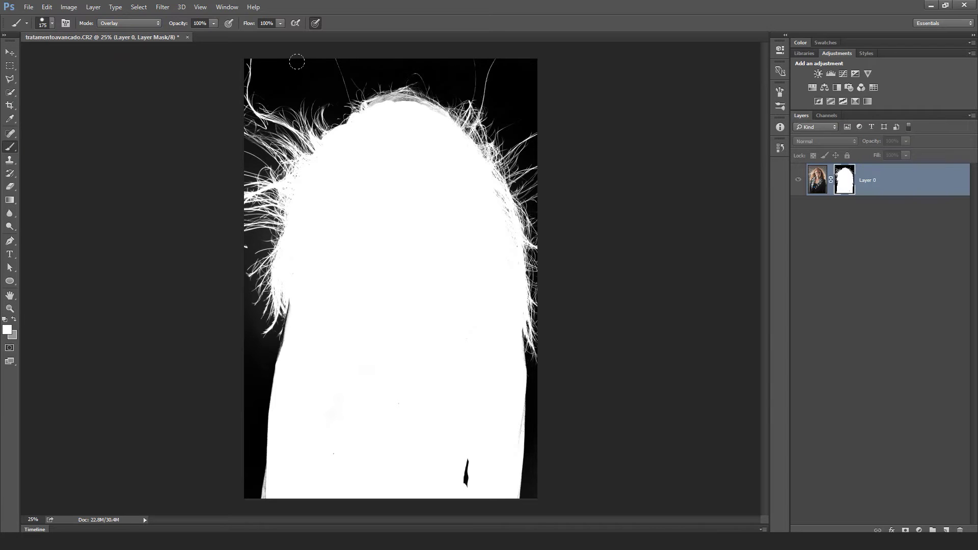
key("d")
left_click(15, 321)
mouse_move(433, 108)
left_mouse_down()
mouse_move(382, 97)
mouse_move(404, 94)
mouse_move(423, 128)
left_mouse_up()
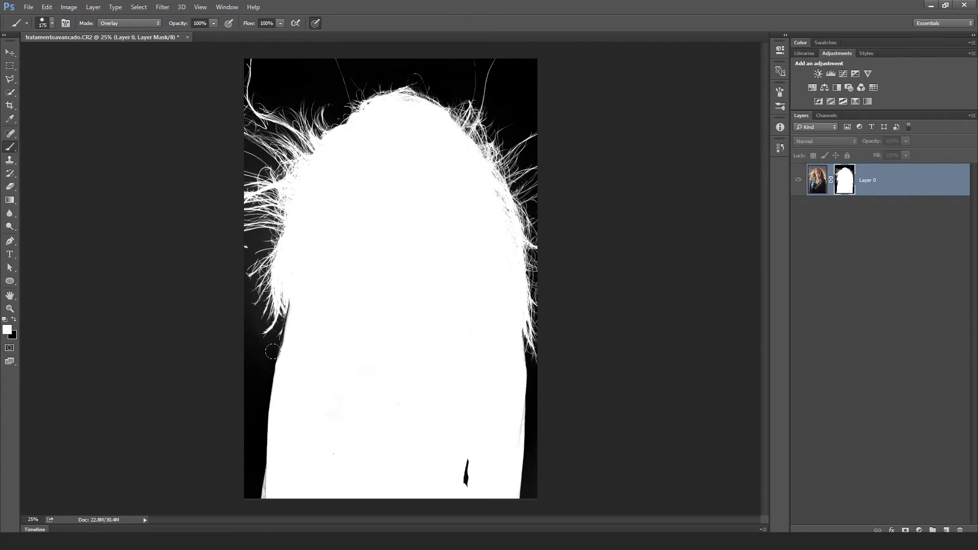
mouse_move(274, 352)
left_mouse_down()
mouse_move(288, 310)
mouse_move(278, 351)
left_mouse_up()
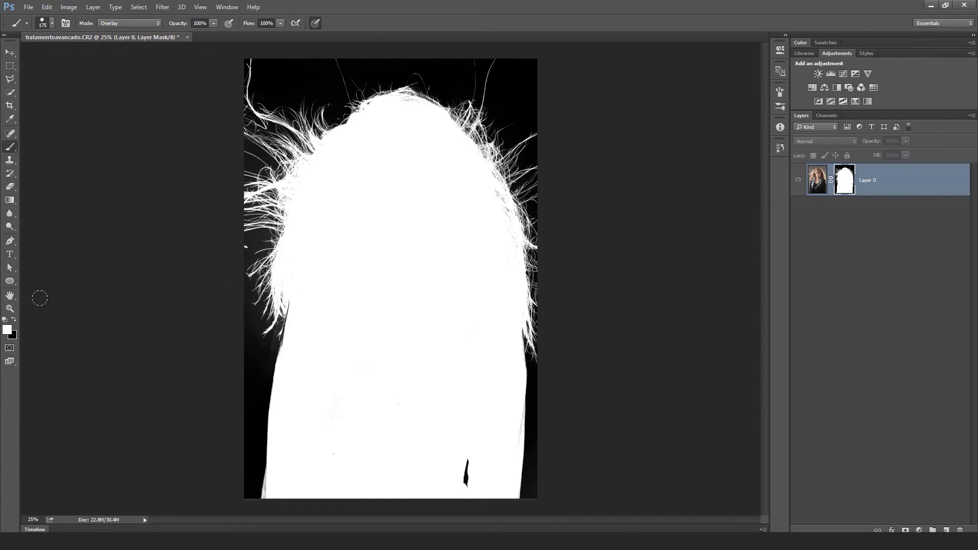
Paint black in Overlay mode over the grey backdrop remnants around the hair and sleeve, enlarging the brush
left_click(14, 321)
mouse_move(262, 349)
left_mouse_down()
mouse_move(252, 407)
mouse_move(260, 294)
mouse_move(234, 304)
mouse_move(266, 234)
mouse_move(252, 220)
mouse_move(226, 232)
mouse_move(235, 234)
mouse_move(258, 157)
mouse_move(242, 184)
mouse_move(271, 163)
mouse_move(221, 148)
mouse_move(263, 80)
mouse_move(248, 76)
mouse_move(240, 120)
mouse_move(259, 133)
mouse_move(292, 92)
left_mouse_up()
key("bracketright")
key("bracketright")
key("bracketright")
key("bracketright")
key("bracketright")
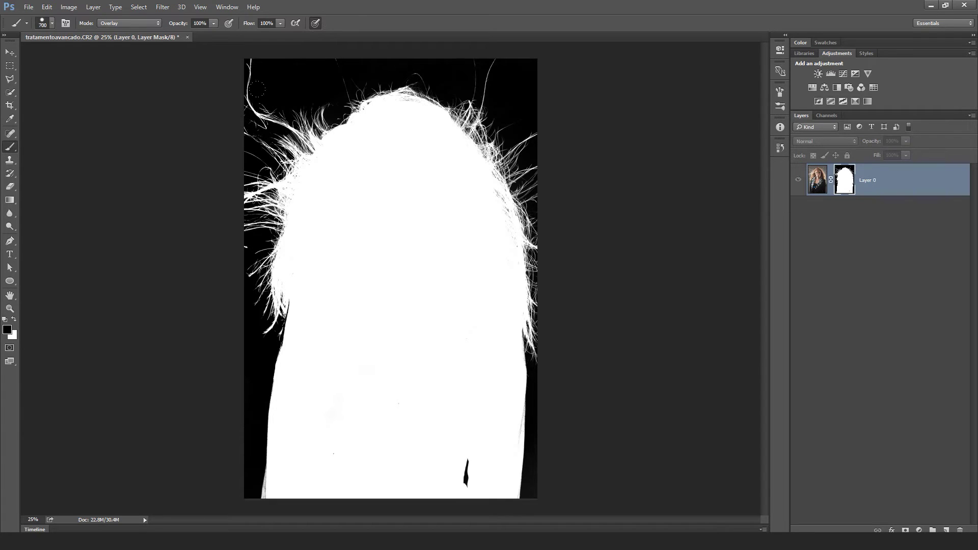
left_click_drag(257, 90, 293, 51)
left_click_drag(435, 65, 528, 75)
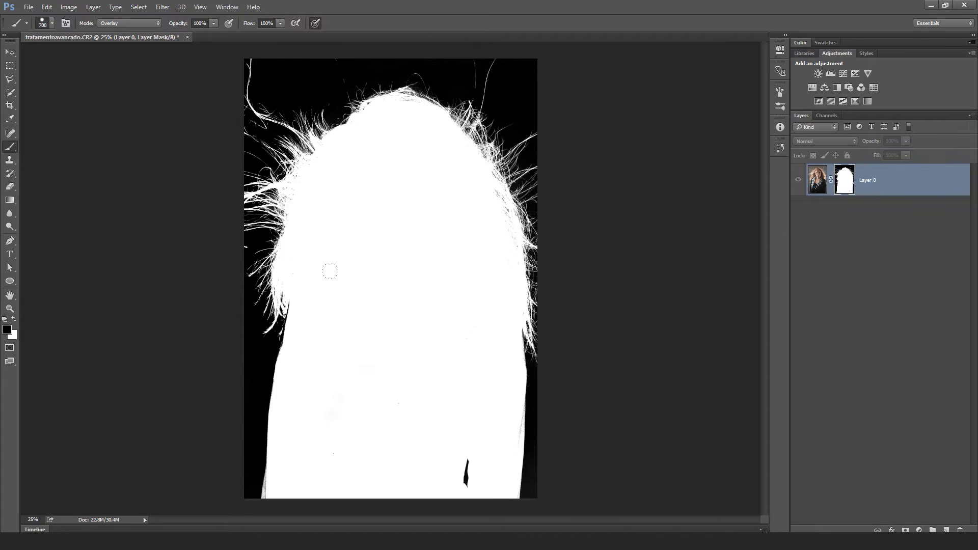
Step back through the history to undo the black Overlay strokes on the backdrop
left_click(780, 148)
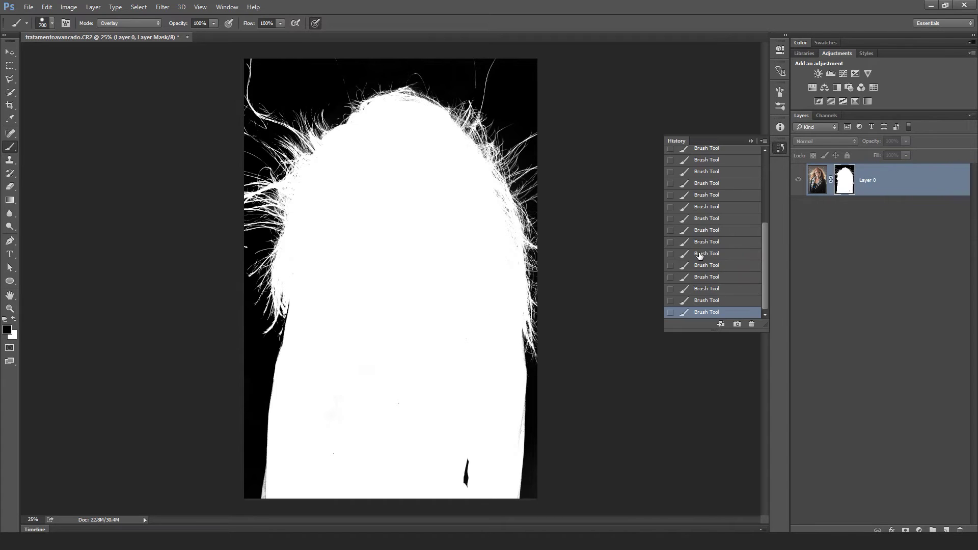
left_click(709, 254)
left_click(721, 218)
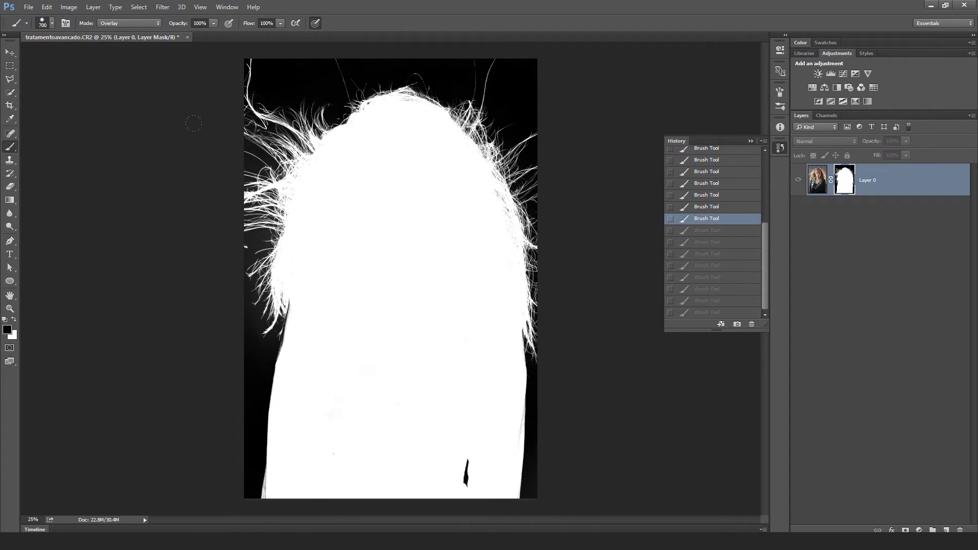
right_click(162, 173)
left_click(201, 115)
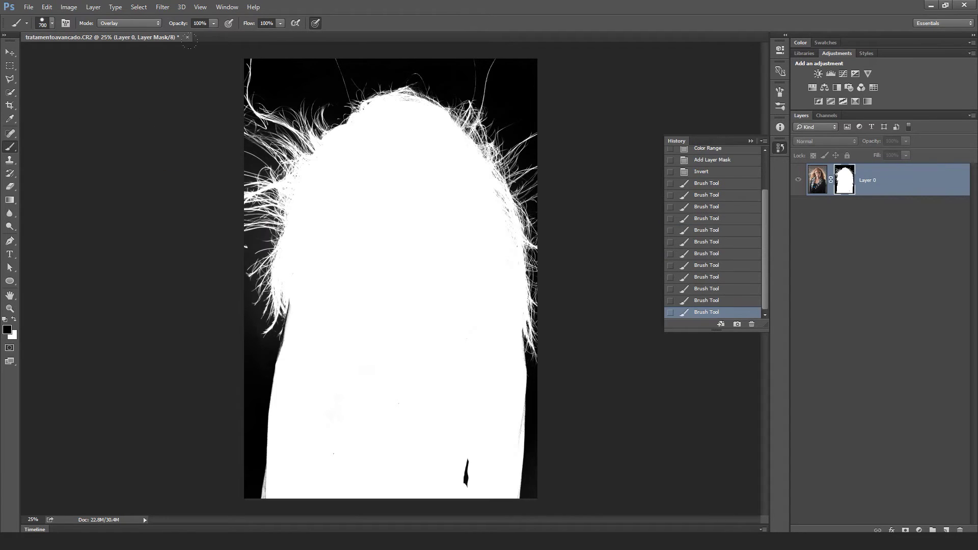
Adjust the brush hardness and paint black in Overlay mode over the backdrop beside the hair and the left sleeve, keeping the 700 px size
right_click(315, 162)
left_click(429, 249)
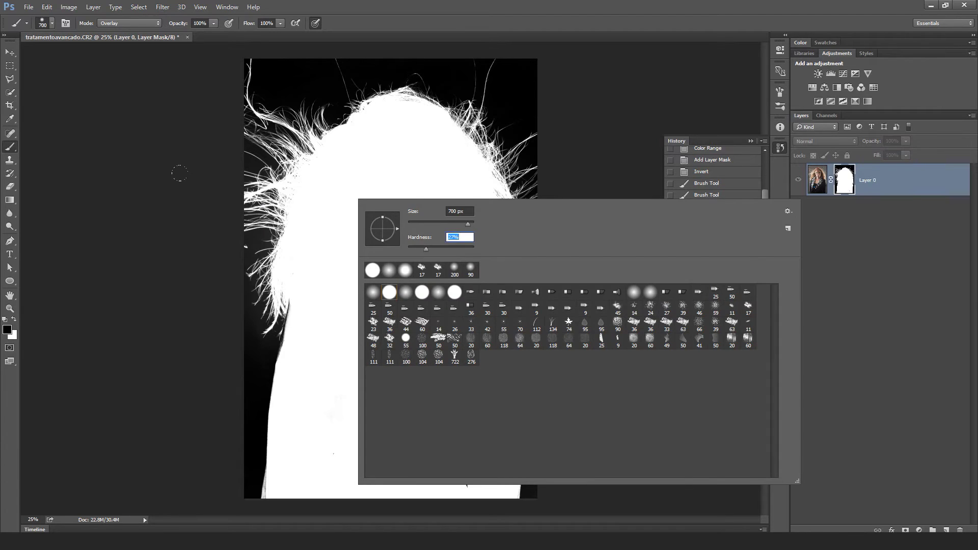
left_click(179, 172)
left_click_drag(232, 224, 241, 236)
left_click_drag(205, 205, 227, 262)
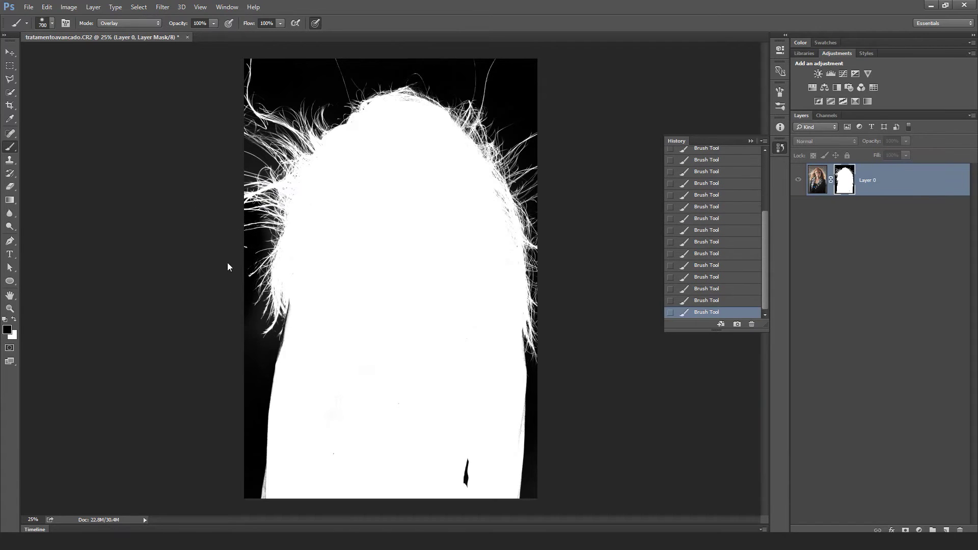
left_click_drag(230, 224, 218, 105)
mouse_move(227, 163)
left_mouse_down()
mouse_move(234, 80)
mouse_move(230, 285)
left_mouse_up()
left_click_drag(229, 275, 235, 398)
mouse_move(236, 367)
left_mouse_down()
mouse_move(219, 286)
mouse_move(248, 351)
left_mouse_up()
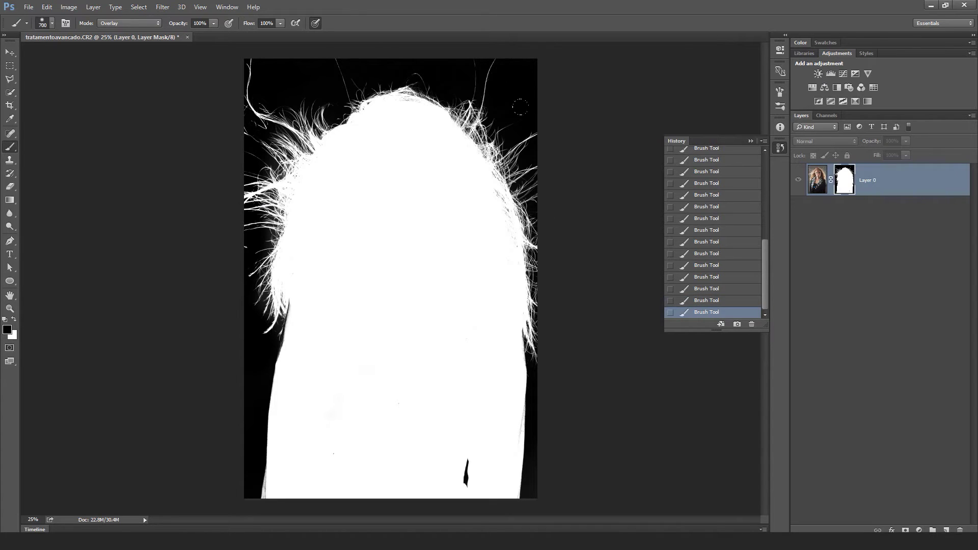
left_click_drag(520, 107, 542, 165)
left_click(780, 147)
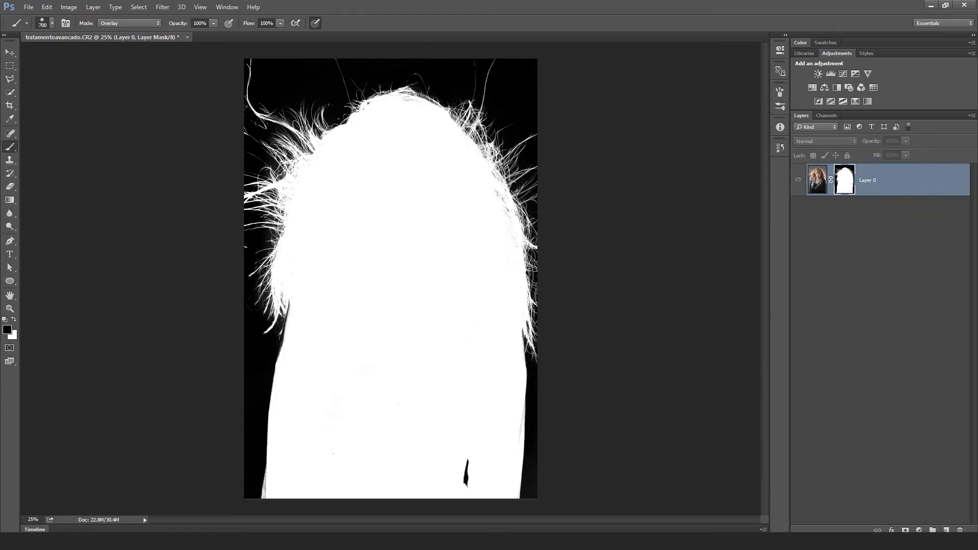
Switch from the mask view back to the masked photo, close up on the left shoulder and sleeve edge
key("z")
left_click(271, 352)
left_click(271, 352)
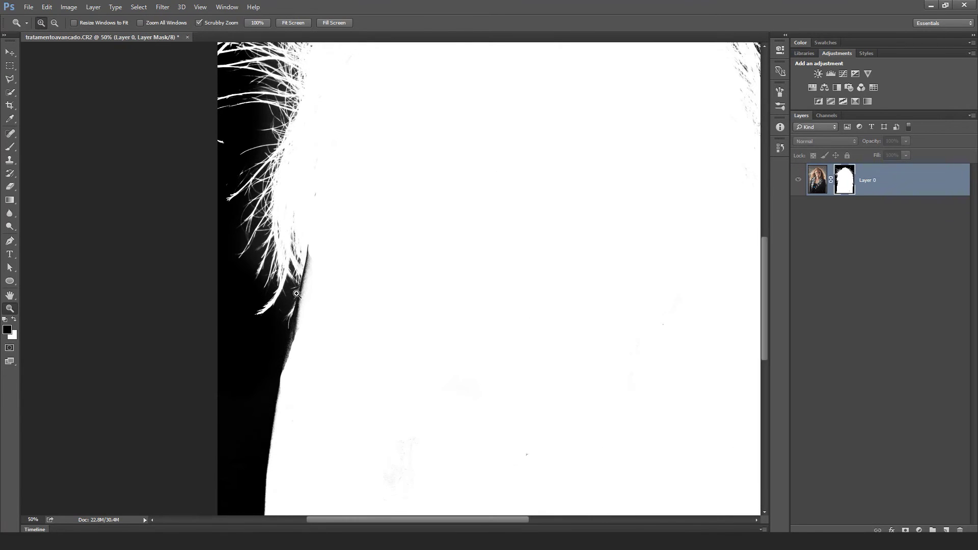
left_click_drag(287, 332, 327, 232)
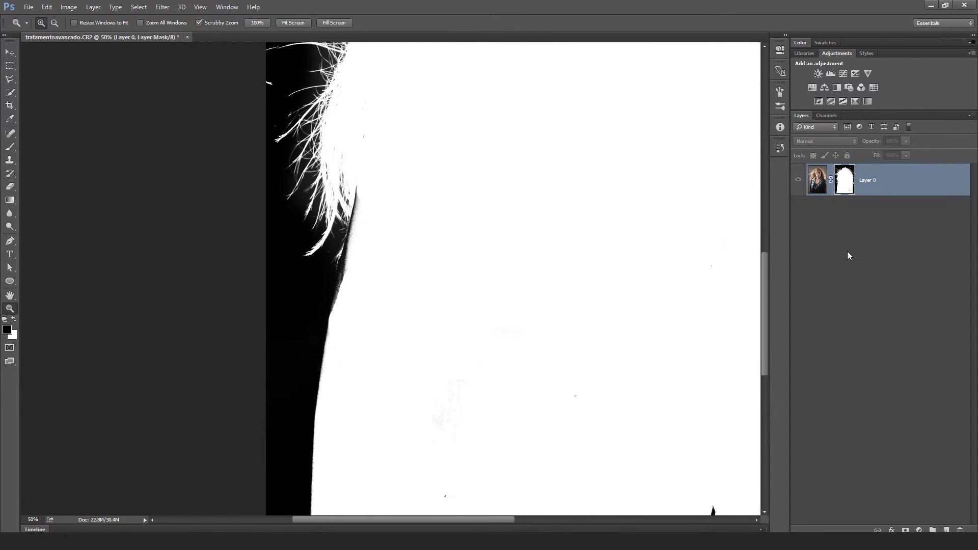
left_click(844, 183, "alt")
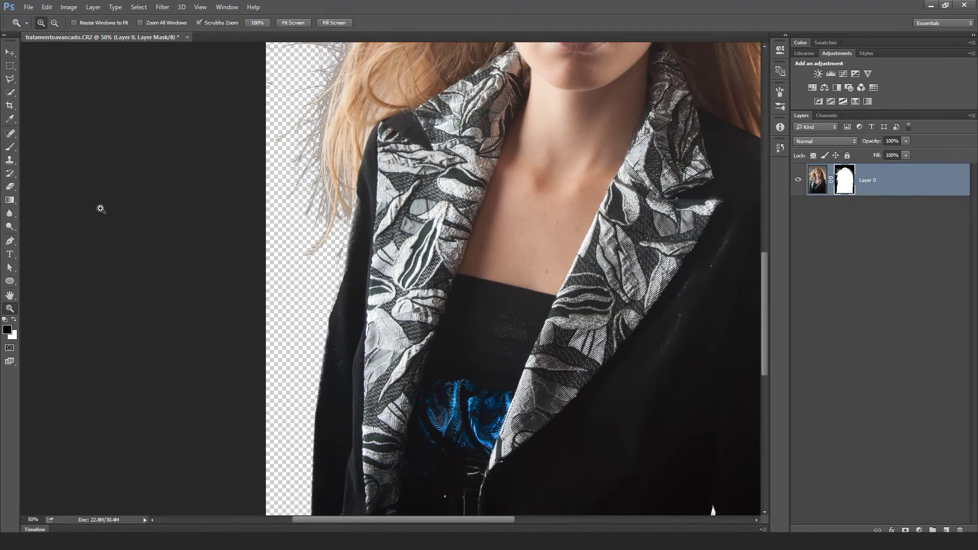
Prepare a hard 100 px brush in Normal mode with white as the foreground colour
left_click(9, 147)
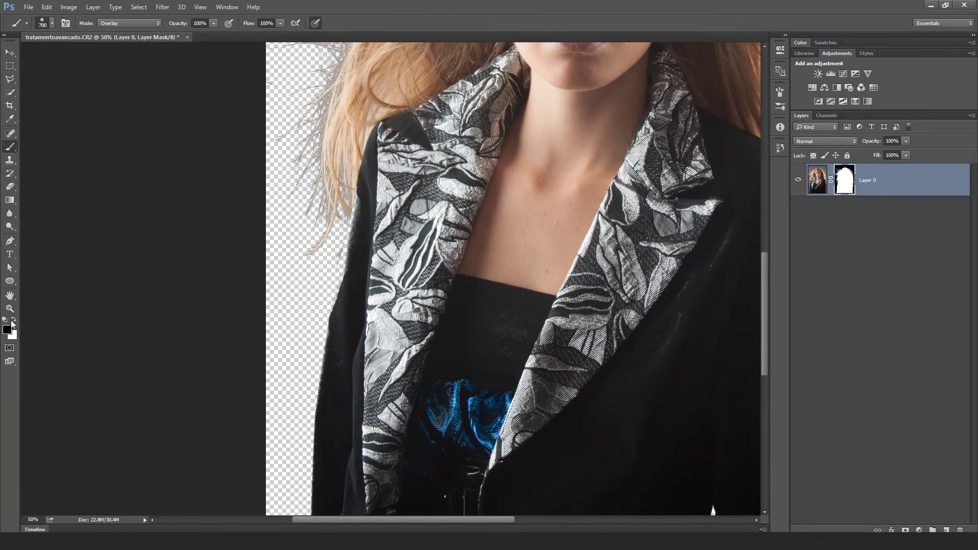
left_click(13, 320)
left_click(139, 23)
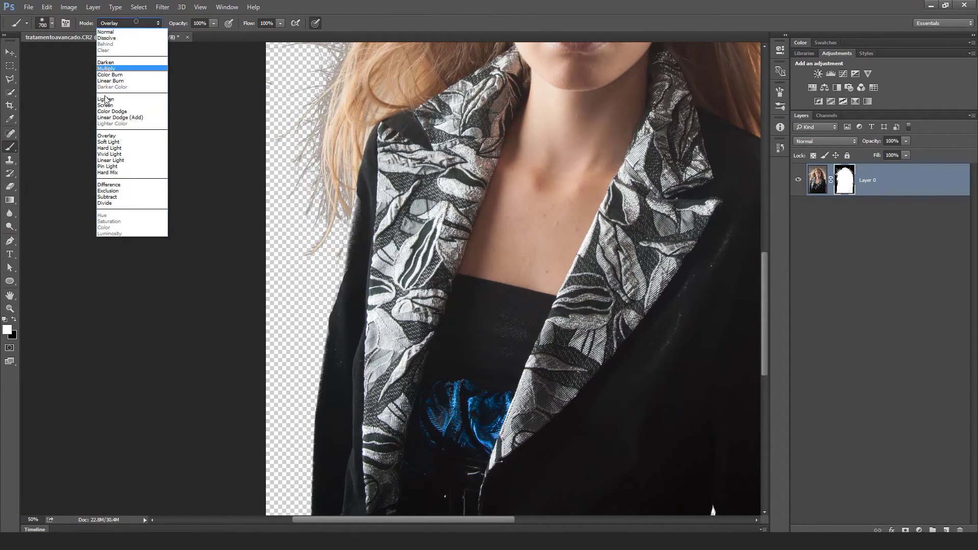
left_click(118, 32)
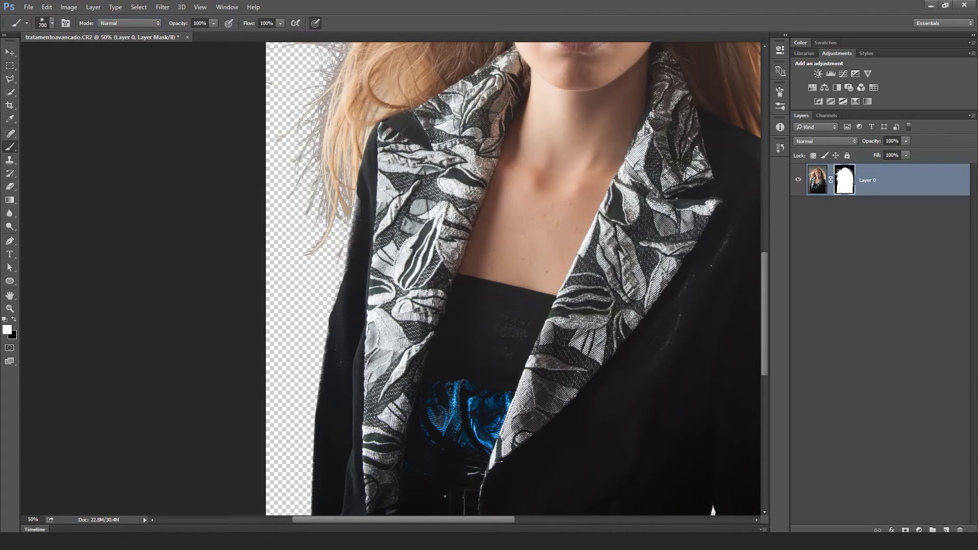
key("bracketleft")
right_click(521, 278)
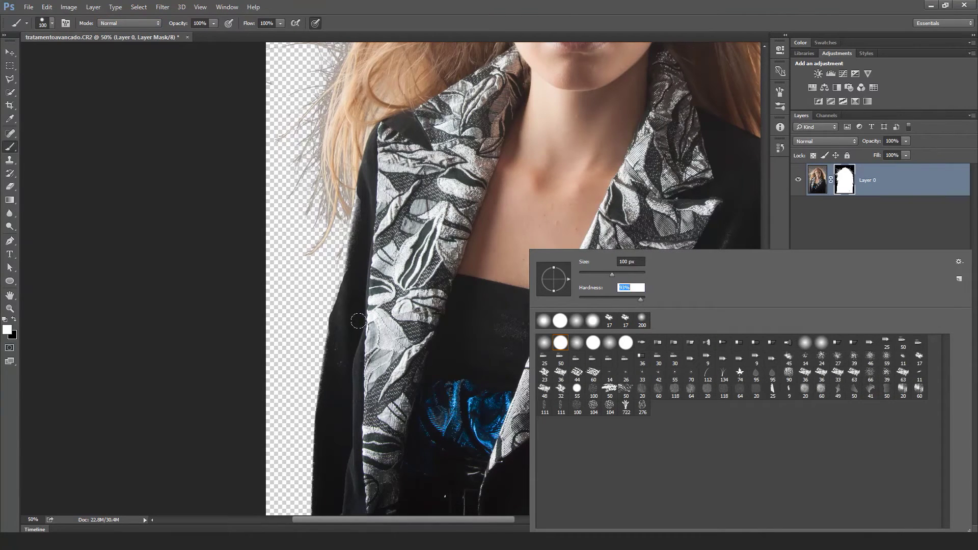
key("Return")
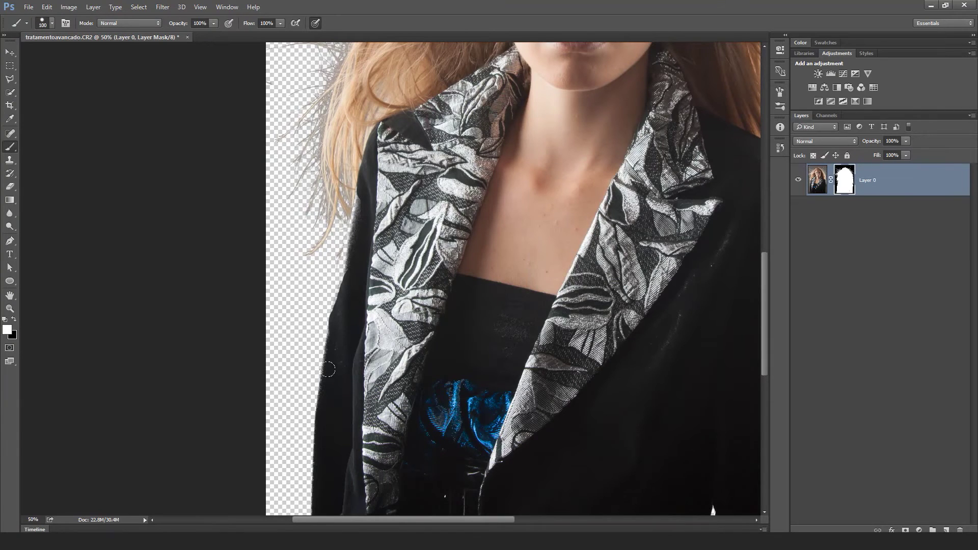
Paint the mask white along the left sleeve and shoulder edge below the hair to restore the jacket
left_click_drag(330, 353, 336, 315)
left_click_drag(324, 401, 327, 386)
mouse_move(345, 305)
left_mouse_down()
mouse_move(347, 281)
mouse_move(336, 317)
mouse_move(354, 249)
left_mouse_up()
left_click_drag(364, 208, 366, 198)
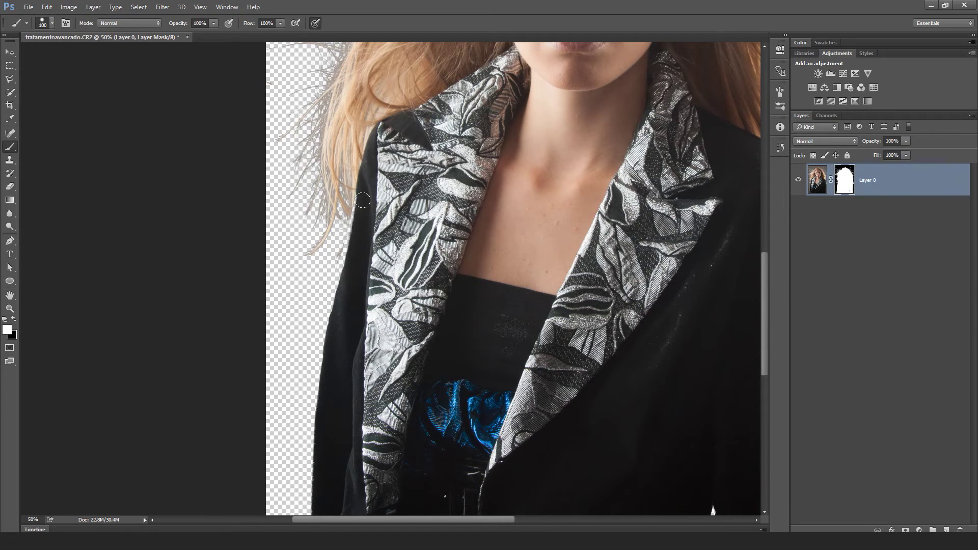
left_click(339, 319, "shift")
left_click_drag(360, 208, 344, 280)
mouse_move(345, 269)
left_mouse_down()
mouse_move(357, 220)
mouse_move(348, 248)
left_mouse_up()
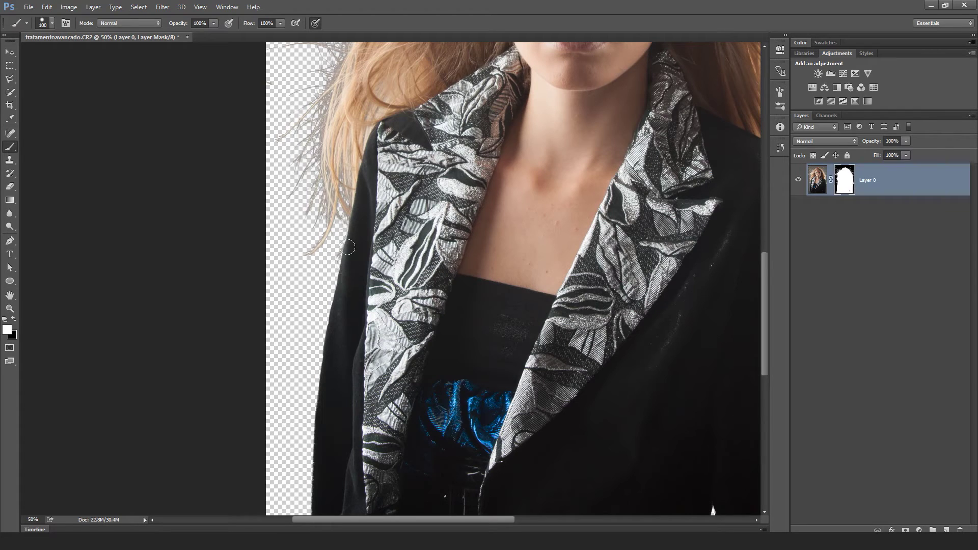
left_click_drag(339, 295, 333, 330)
key("ctrl+0")
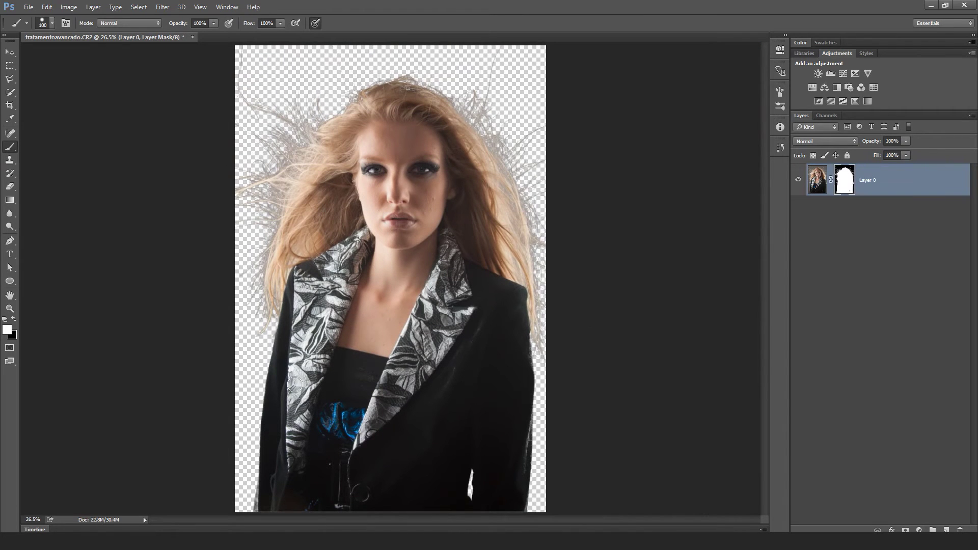
Place the bokeh photo P1040834.dng from Bridge, enlarge it to cover the canvas, and move its layer below the portrait layer
left_click(155, 541)
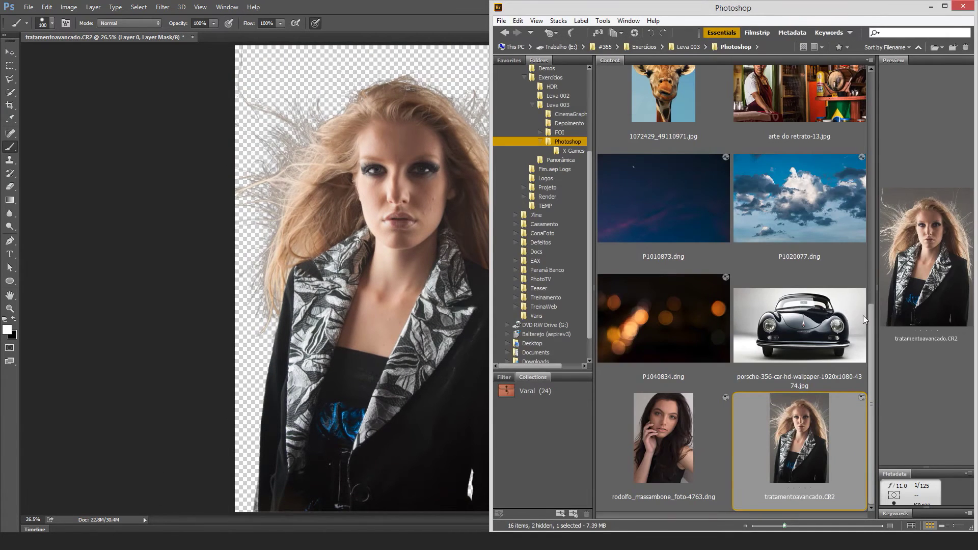
left_click_drag(681, 310, 395, 243)
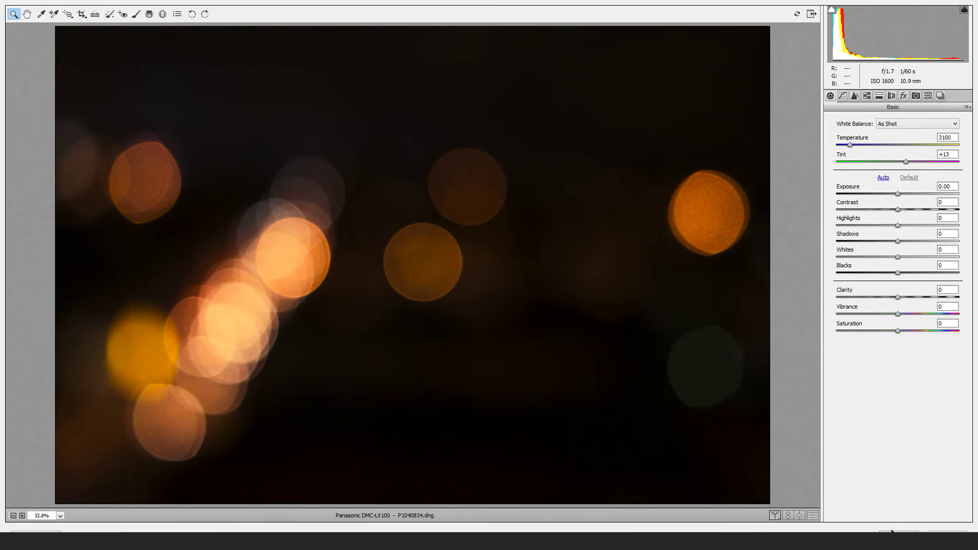
key("Return")
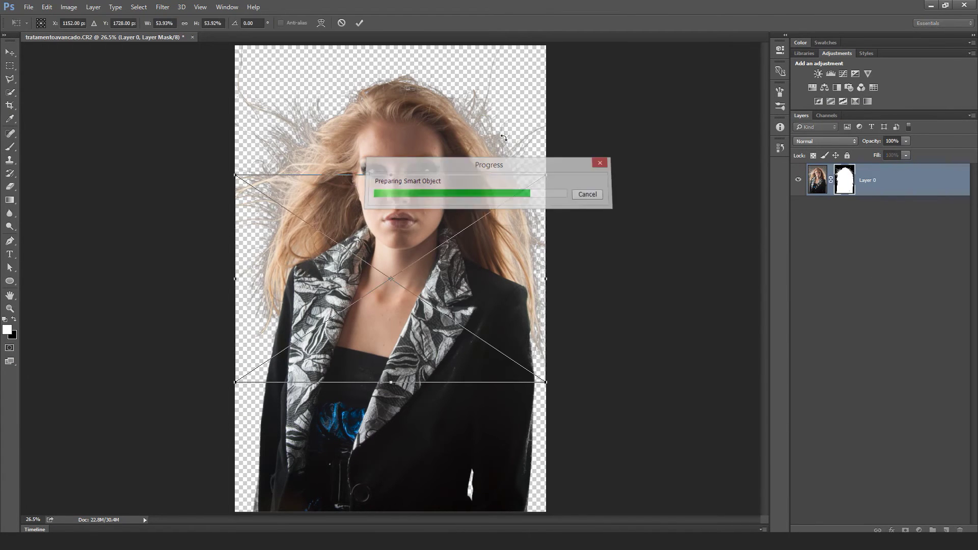
left_click_drag(546, 176, 745, 43)
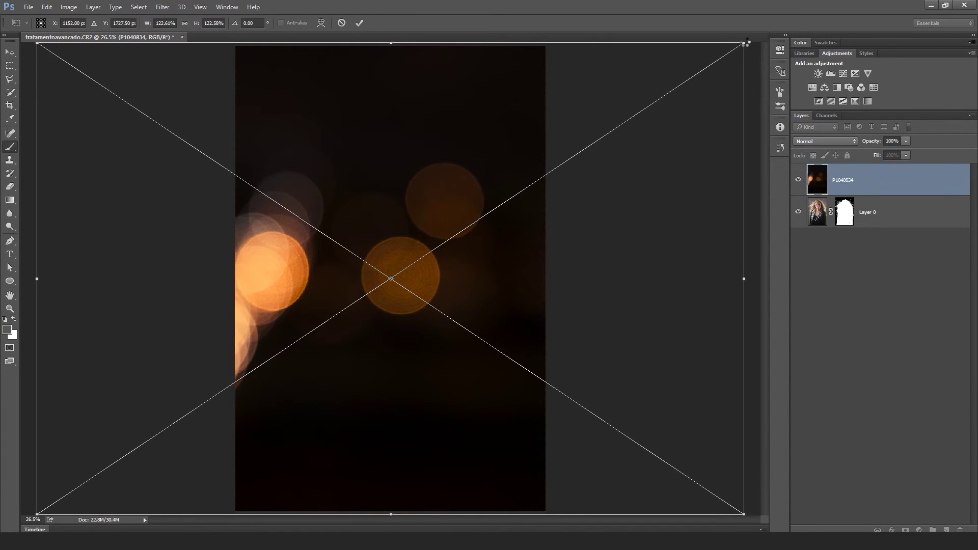
key("Return")
left_click_drag(826, 245, 818, 237)
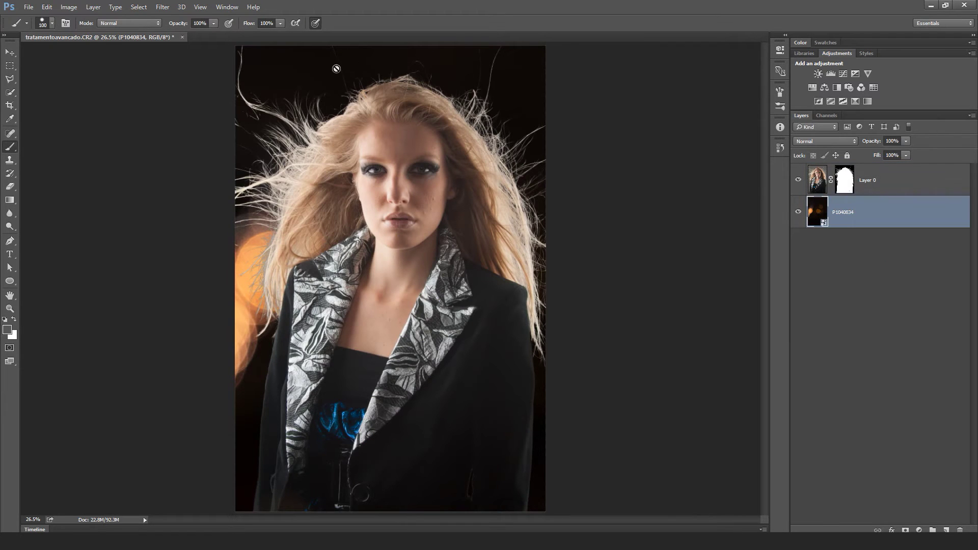
Try other positions for the bokeh background behind the model
key("v")
left_click_drag(322, 76, 319, 171)
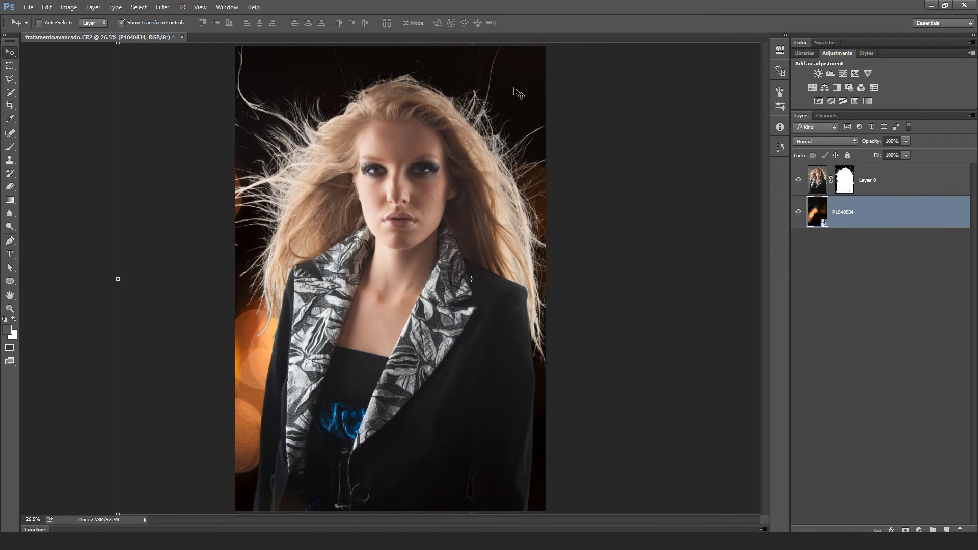
left_click_drag(525, 97, 238, 68)
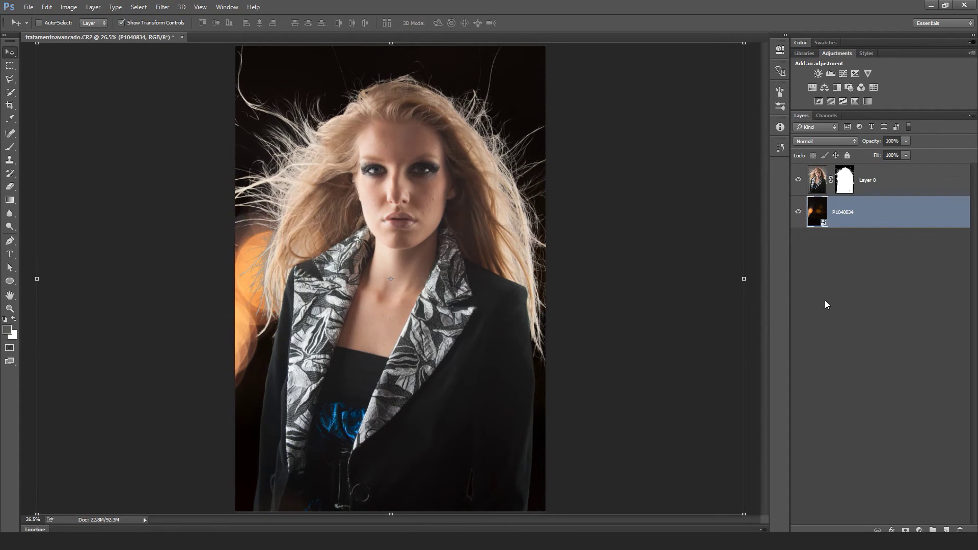
Select the portrait layer and toggle its visibility off and on to check the composite
left_click(887, 181)
left_click(798, 180)
left_click(799, 181)
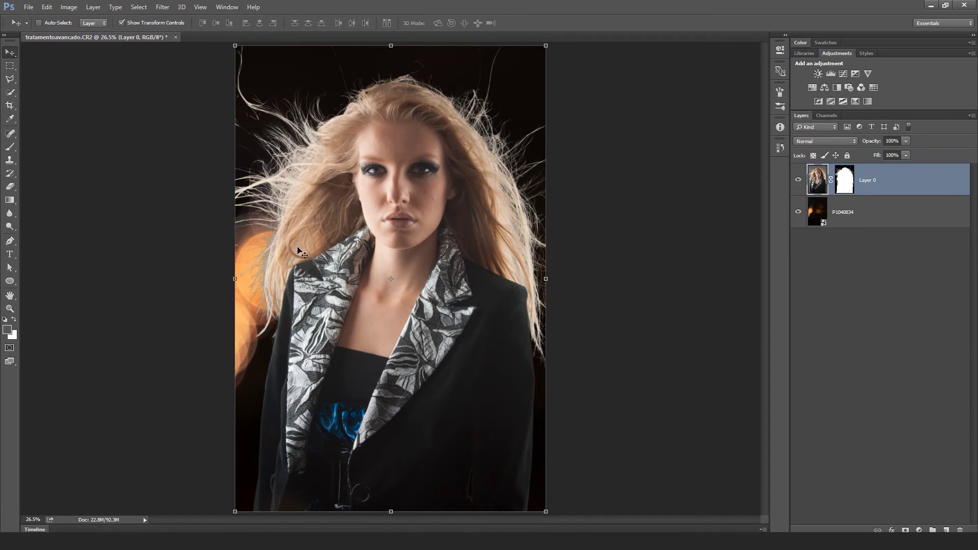
Open the dark-haired model's portrait DNG from Bridge as a separate document and unlock its background layer
left_click(120, 541)
left_click(672, 430)
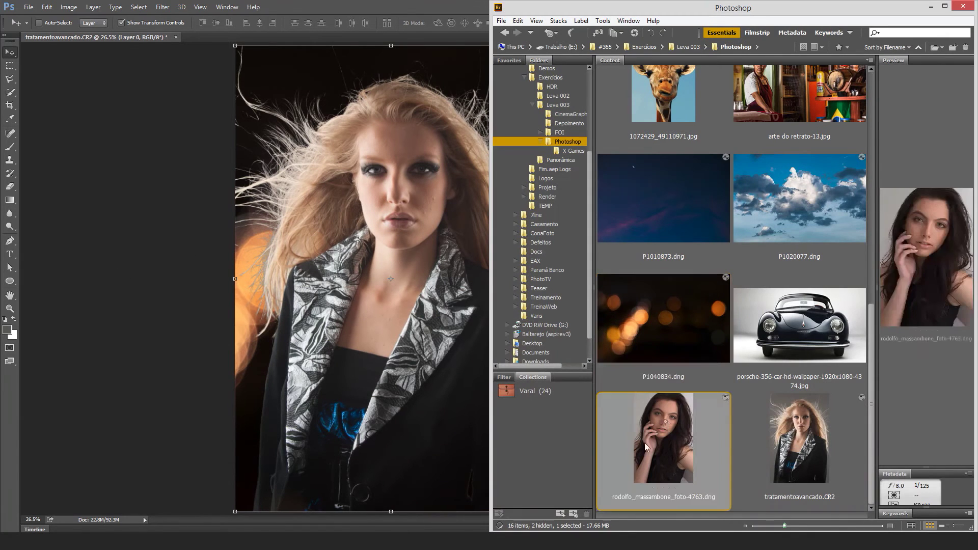
left_click_drag(668, 437, 291, 108)
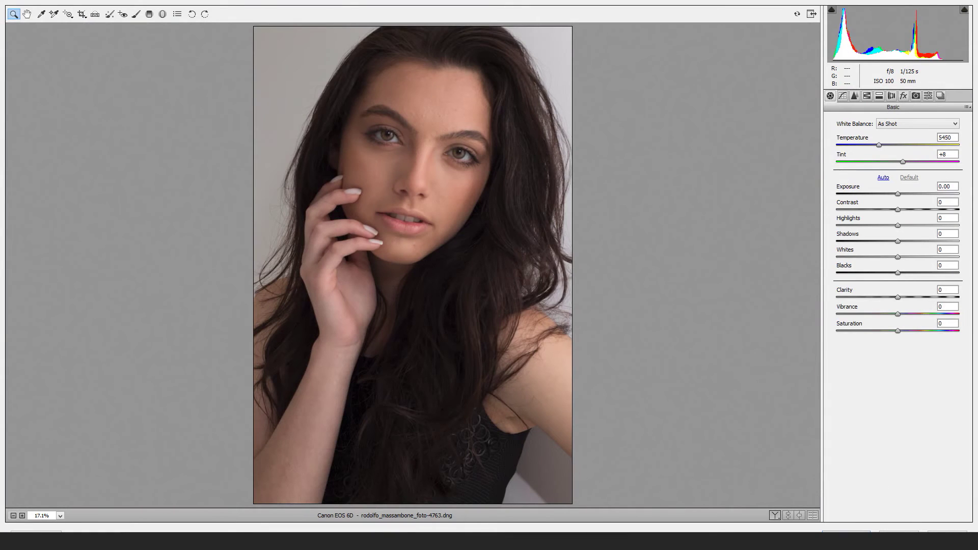
left_click(848, 537)
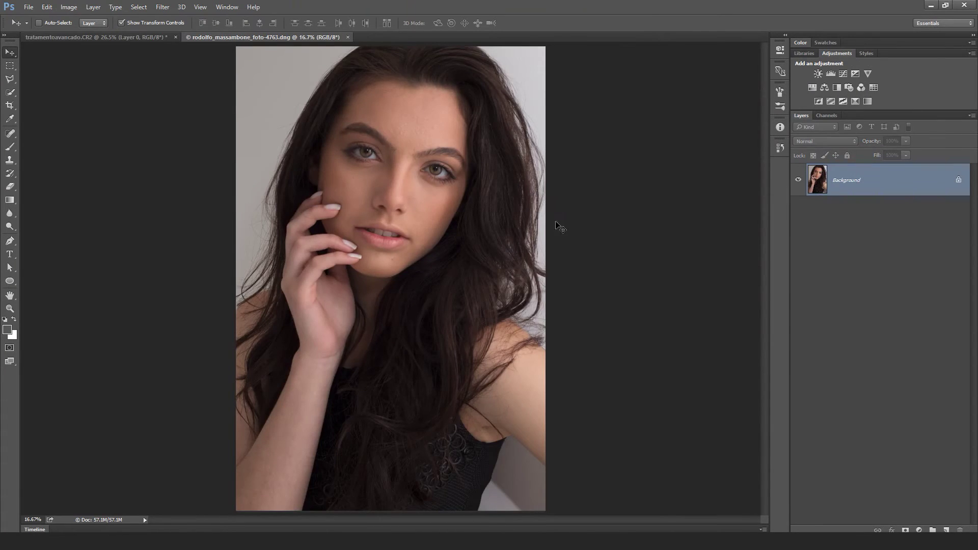
left_click(959, 180)
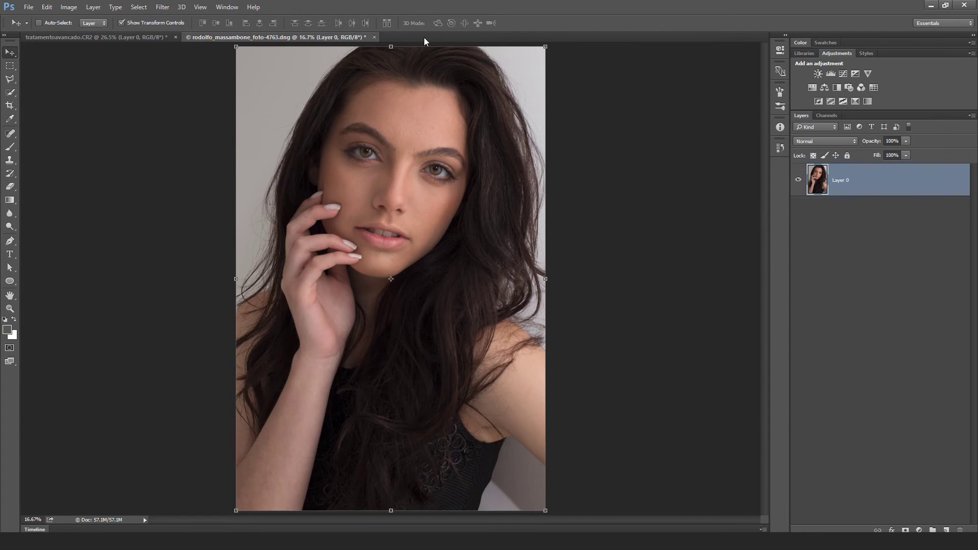
Select the light grey backdrop with Color Range by sampling it on both sides of the hair, with Fuzziness set to 35
left_click(139, 7)
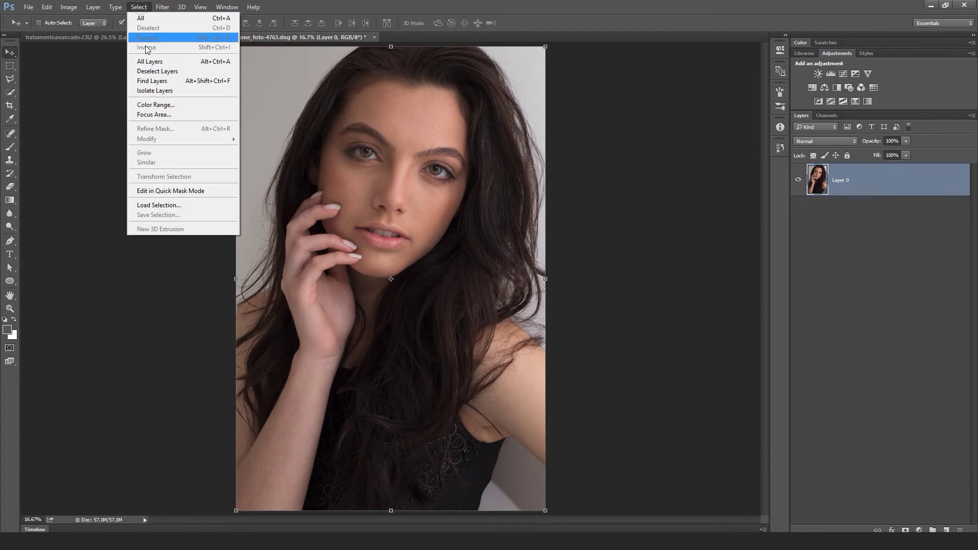
left_click(168, 104)
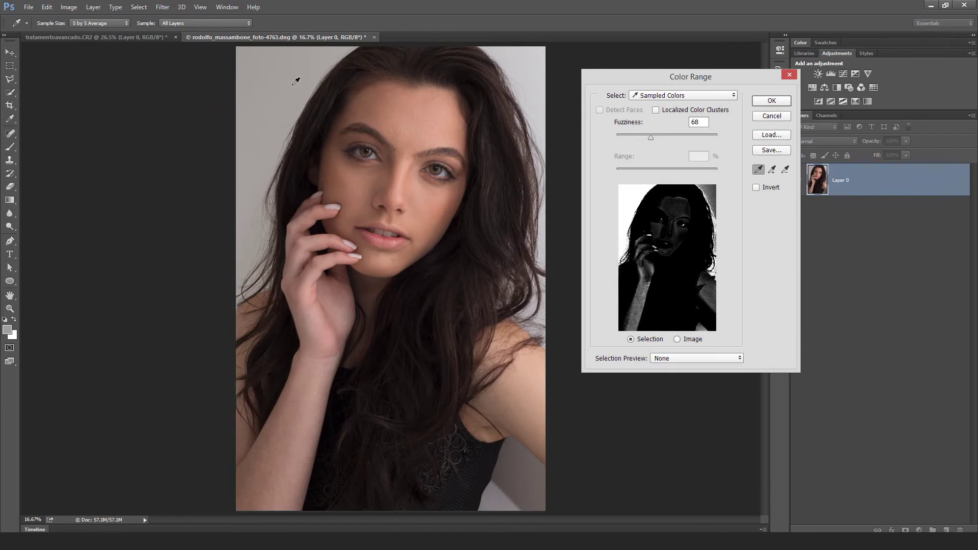
left_click(538, 62)
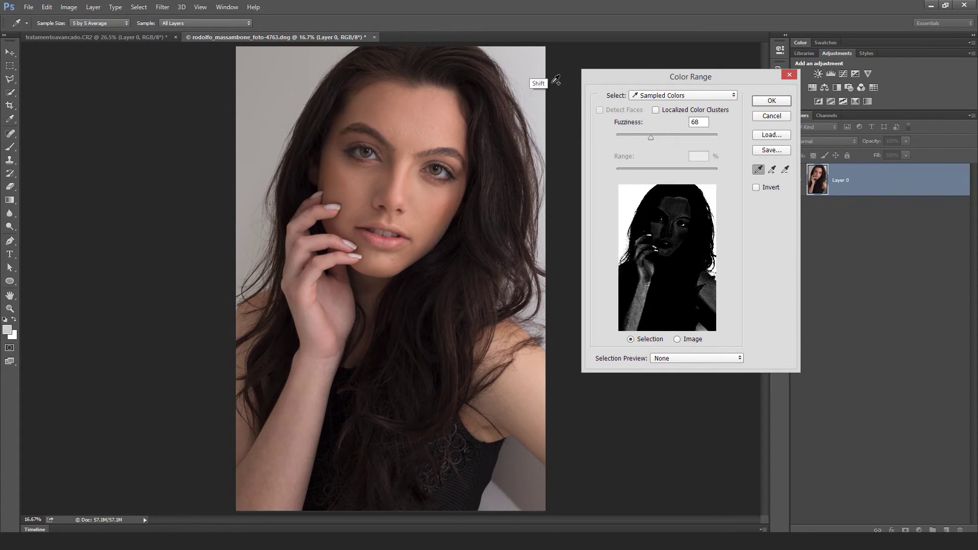
left_click_drag(643, 136, 636, 135)
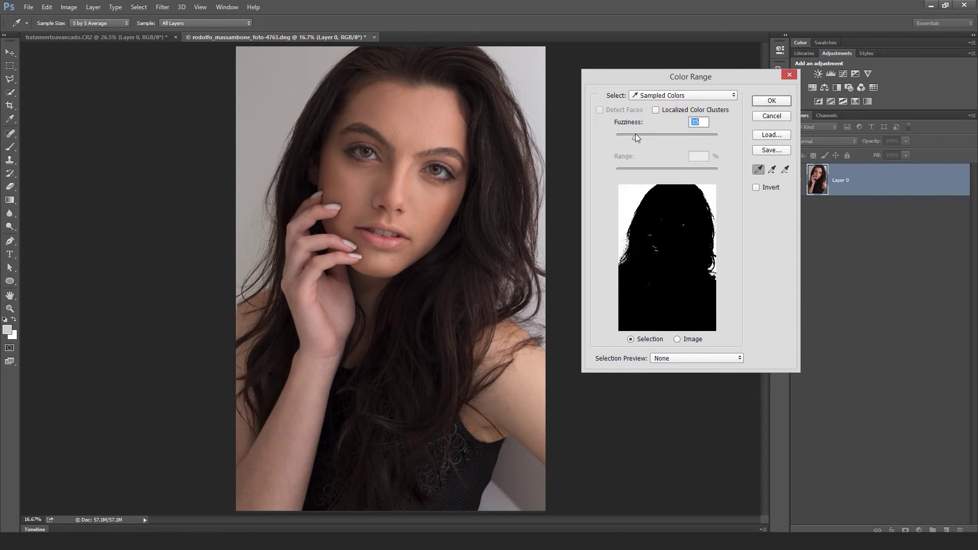
left_click(772, 101)
key("v")
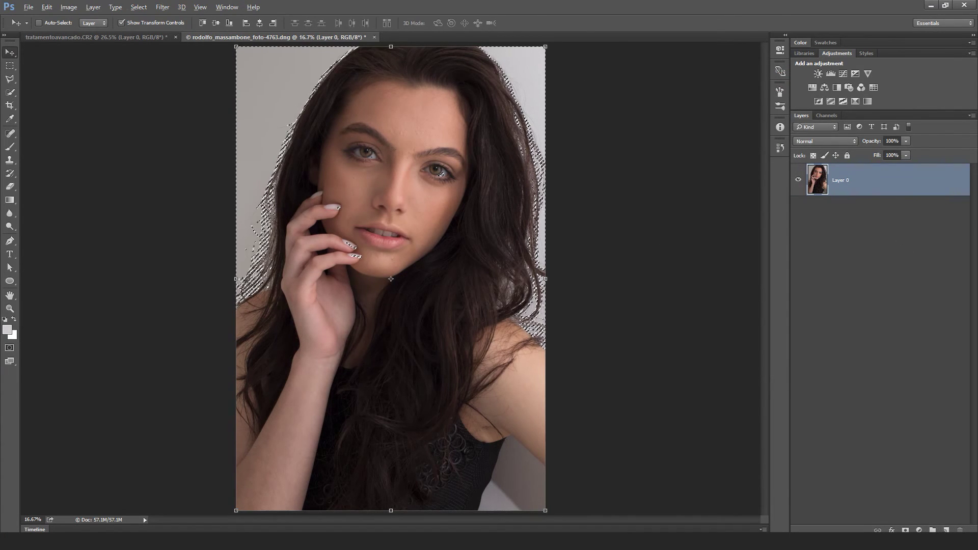
Add a layer mask that hides the selected backdrop, compare with the mask disabled, and display the mask on its own
left_click(906, 530)
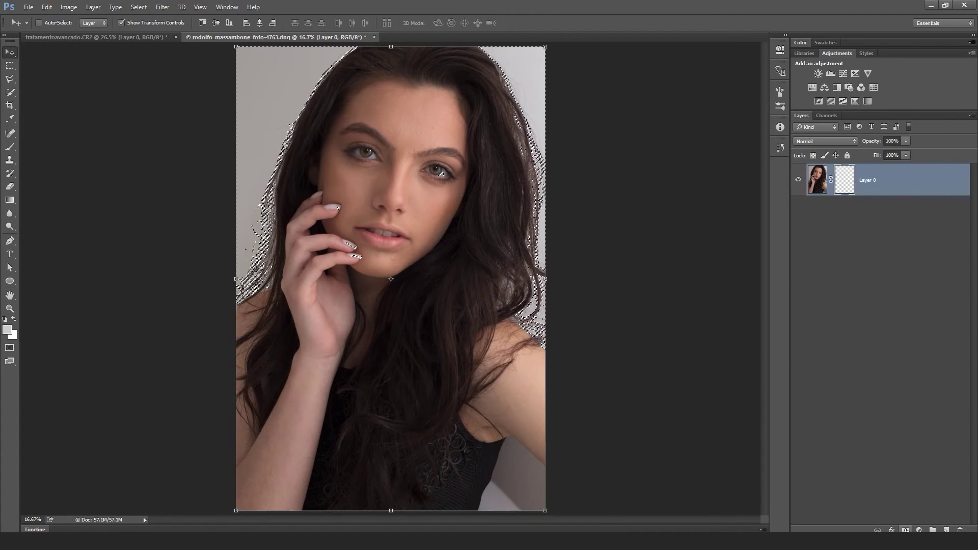
left_click(845, 180, "shift")
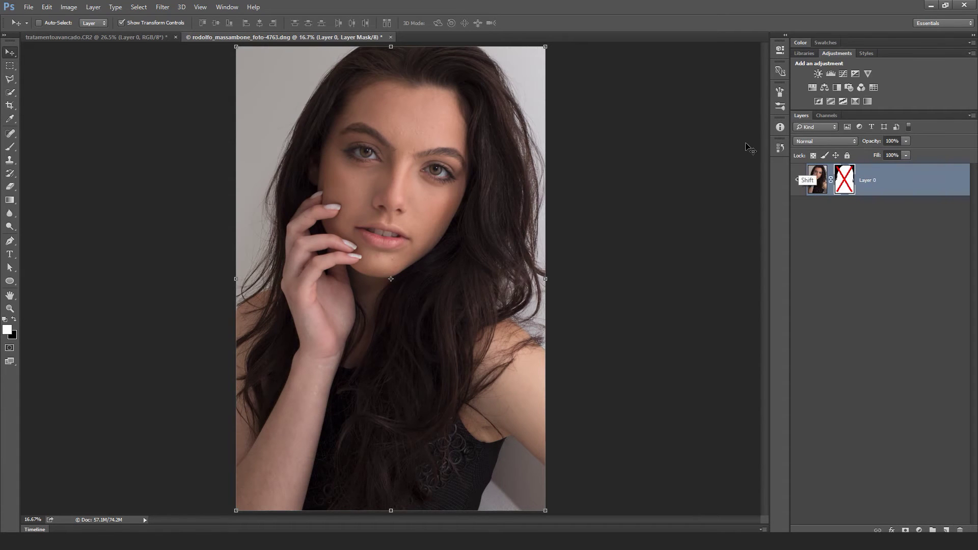
left_click(844, 179, "shift")
left_click(845, 179, "alt")
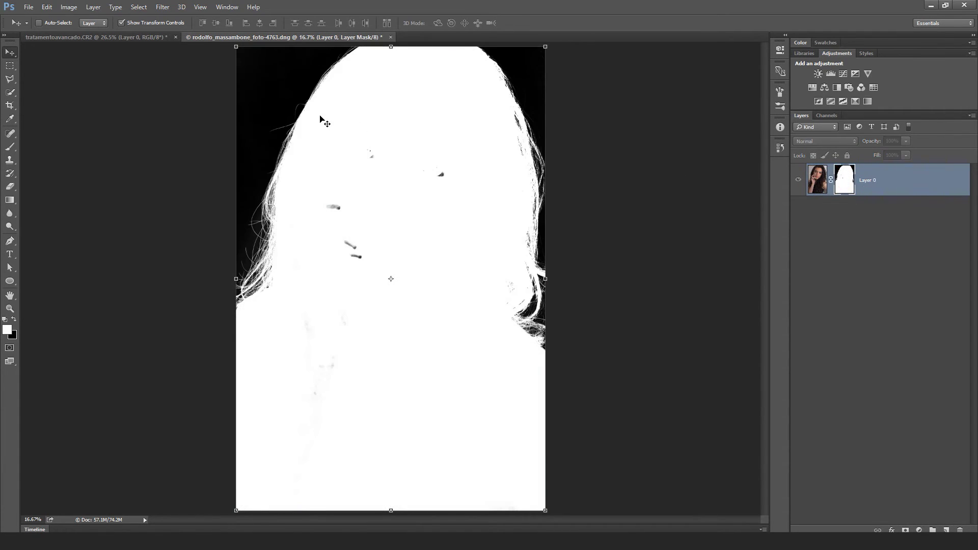
Paint the grey specks inside the subject white on the mask, enlarging the brush to 400, and switch the foreground colour to black
left_click(9, 147)
left_click(350, 242)
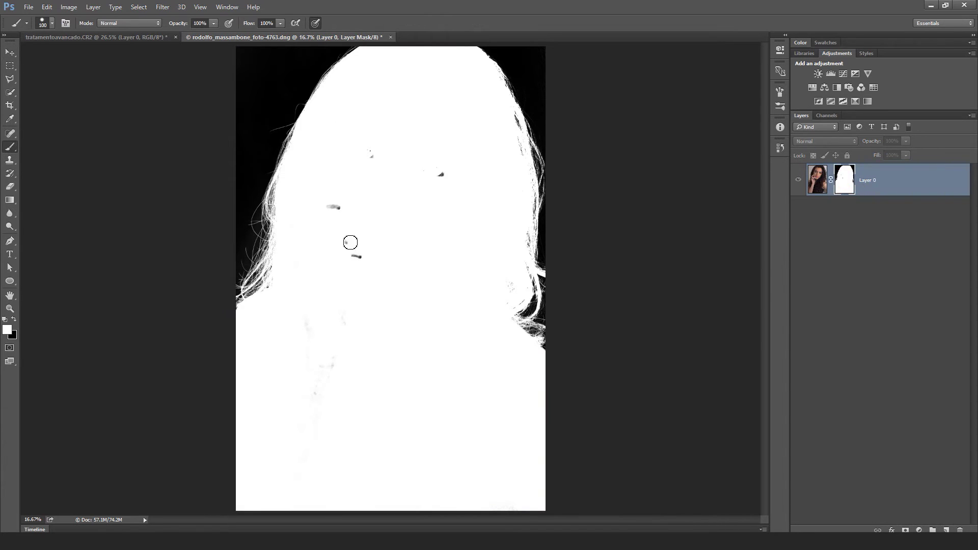
left_click(331, 208)
key("bracketright")
key("bracketright")
key("bracketright")
key("bracketright")
key("bracketright")
key("bracketright")
key("bracketright")
left_click(371, 155)
left_click(441, 175)
left_click(357, 257)
mouse_move(327, 382)
left_mouse_down()
mouse_move(311, 299)
mouse_move(321, 356)
mouse_move(289, 424)
left_mouse_up()
left_click(14, 320)
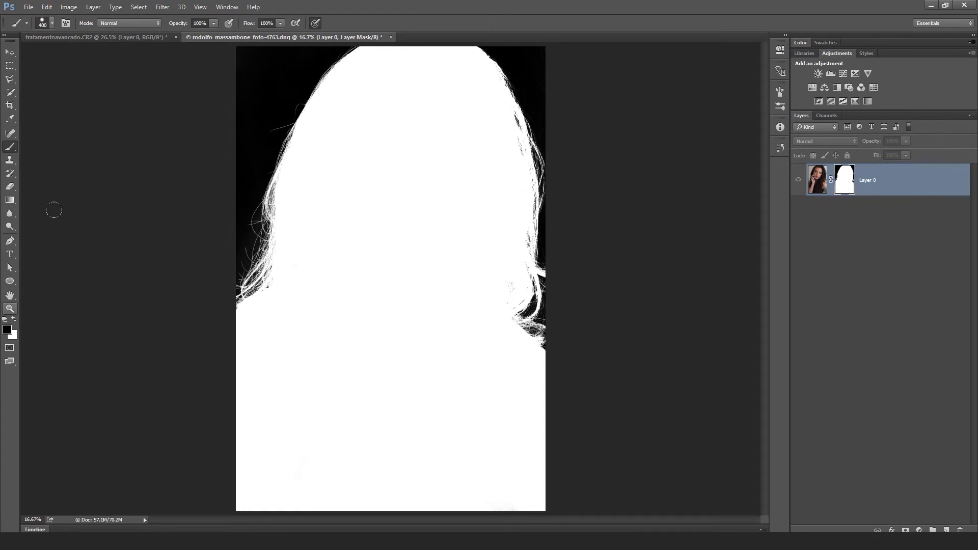
left_click(151, 24)
left_click(133, 136)
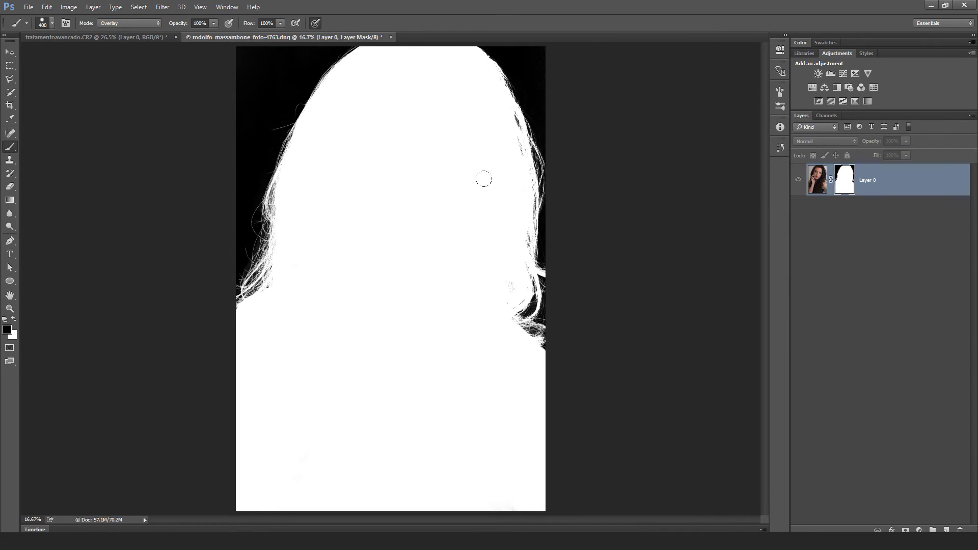
left_click(153, 23)
left_click(151, 23)
Leave the mask-only view and place the night sky image P1010873.dng from Bridge into the portrait document
left_click(844, 184, "alt")
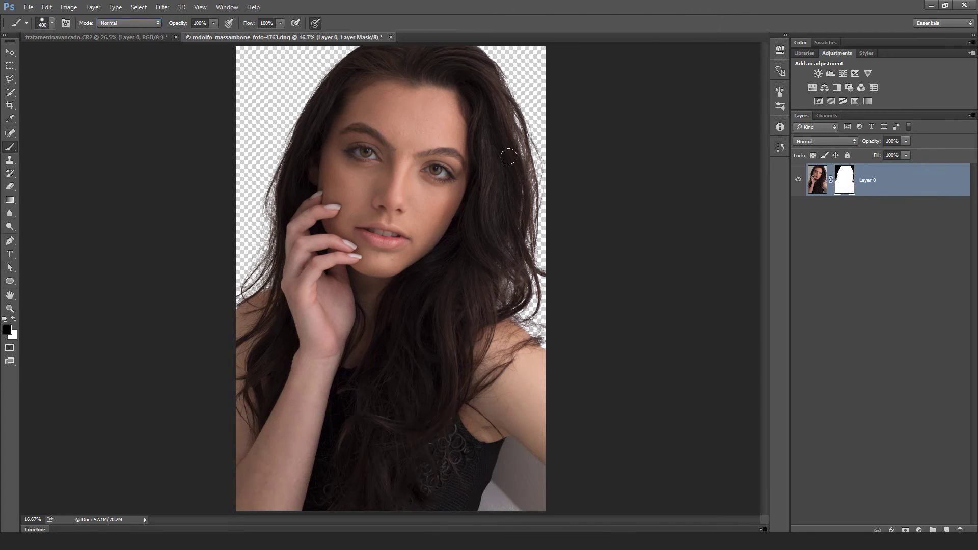
key("alt+Tab")
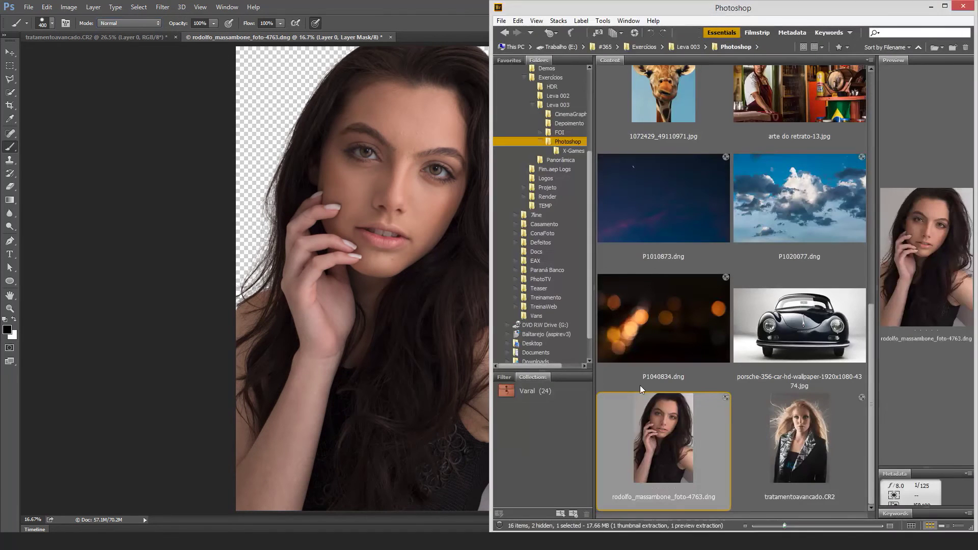
left_click(687, 327)
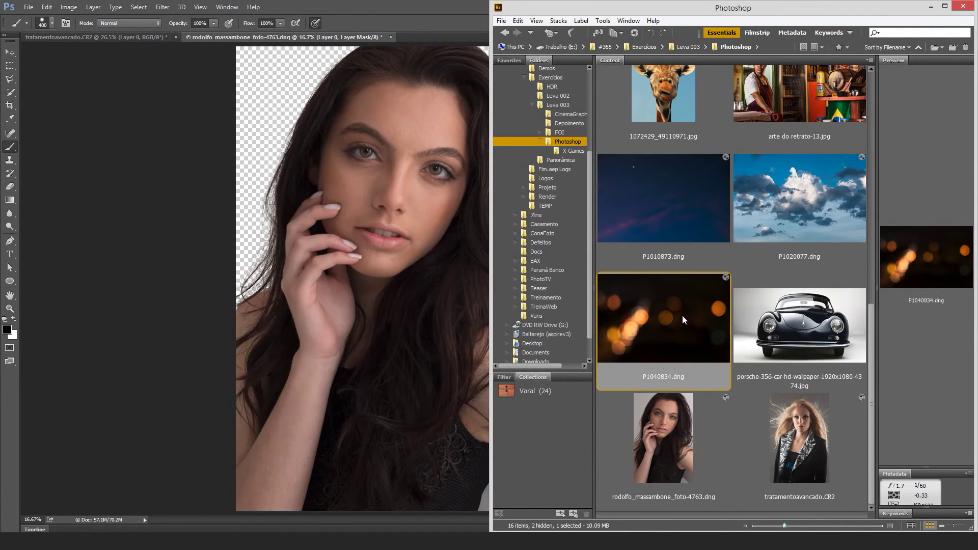
left_click(677, 207)
left_click_drag(695, 196, 390, 202)
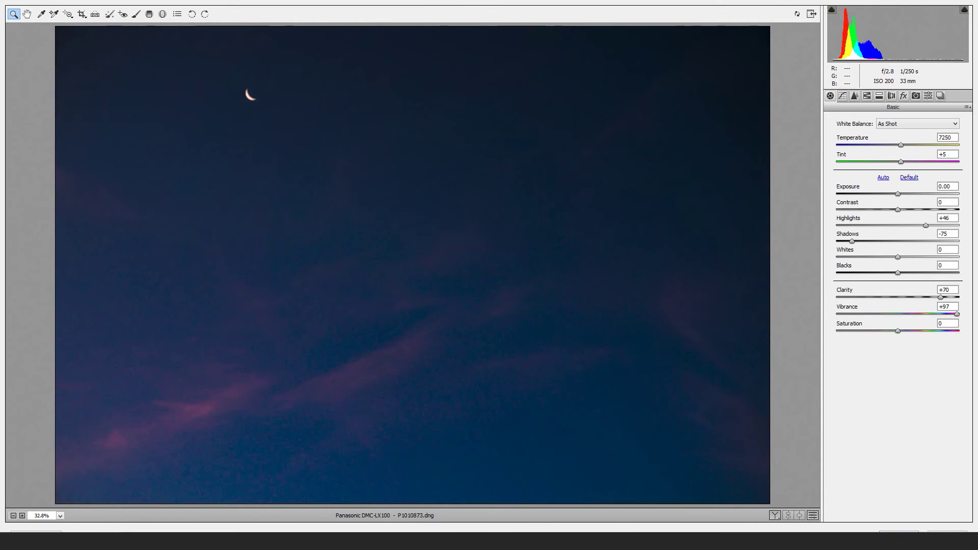
key("Return")
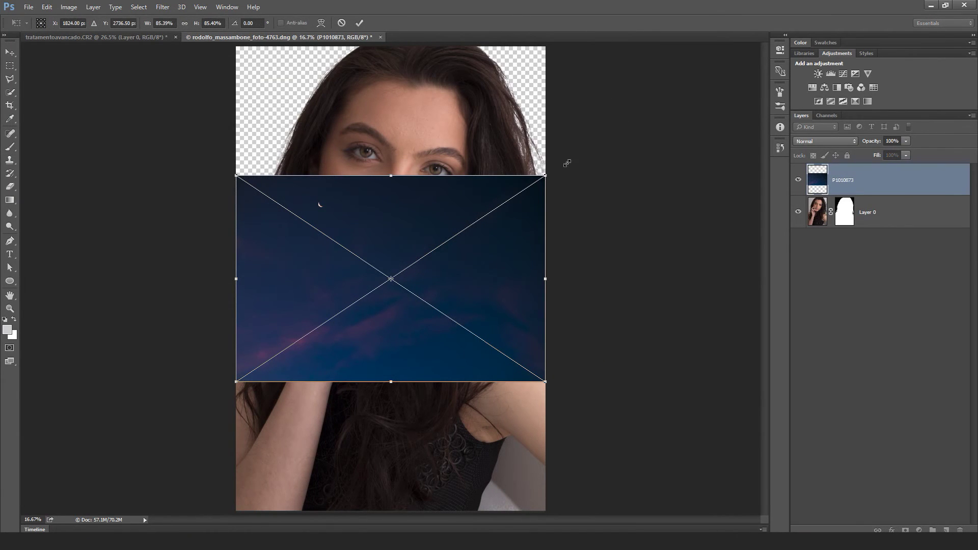
Enlarge the placed sky image to cover the whole canvas and move its layer below the masked portrait
left_click_drag(567, 163, 750, 48)
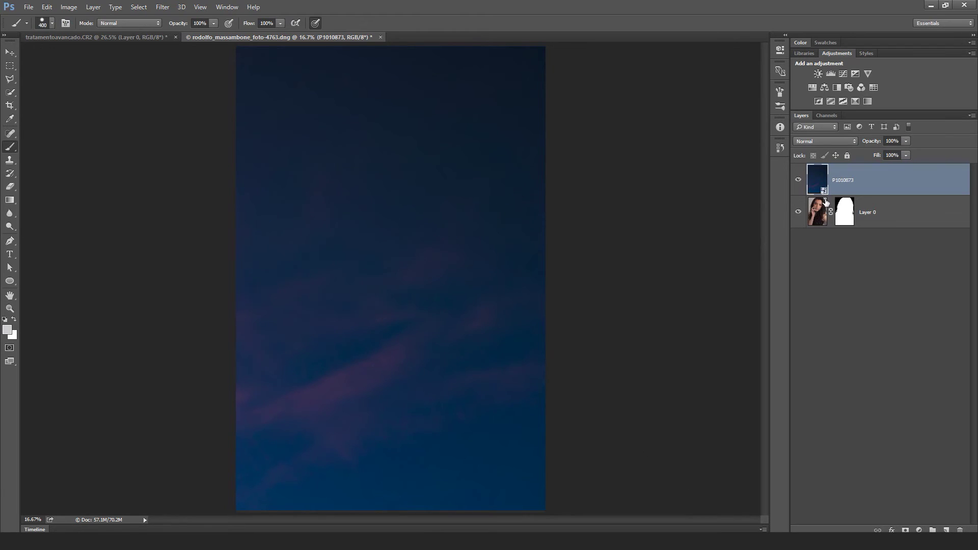
left_click_drag(821, 182, 822, 234)
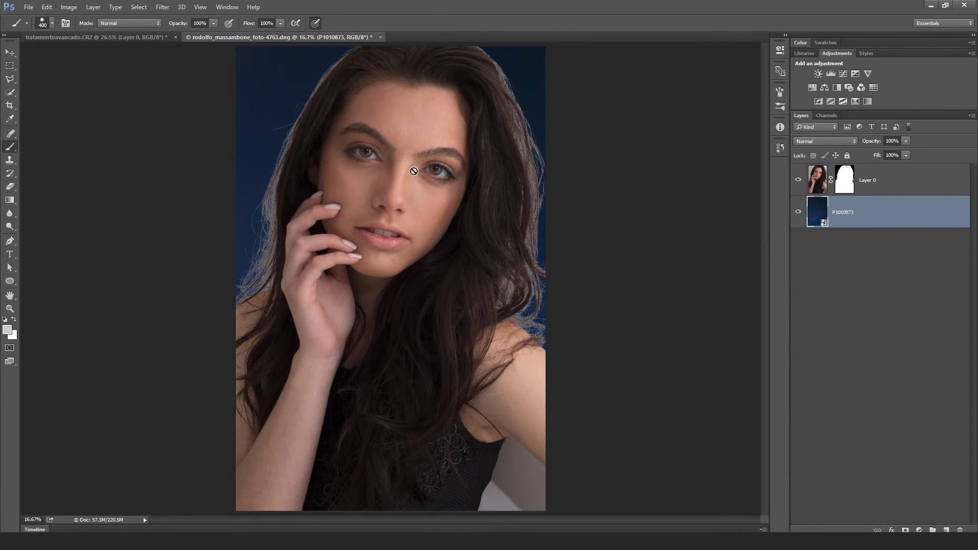
key("z")
left_click(391, 128, "alt")
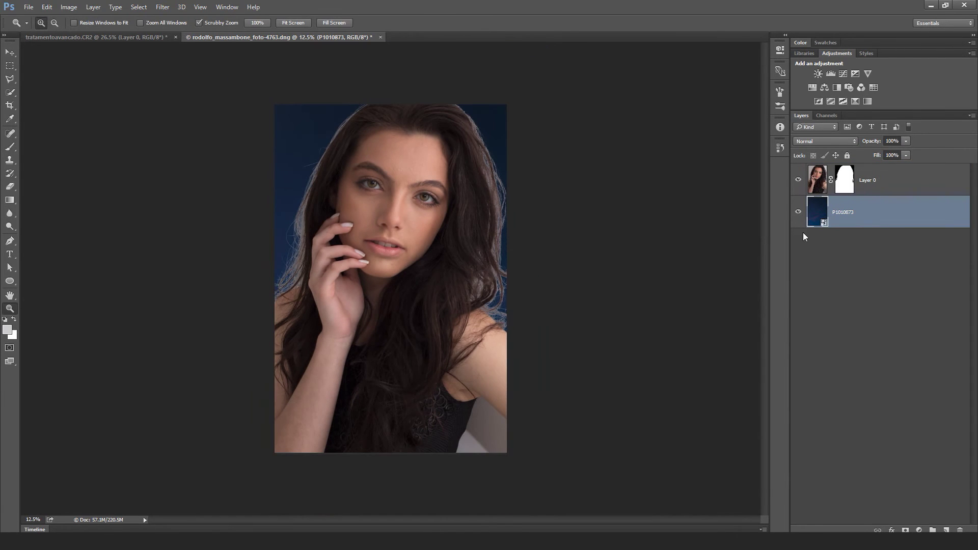
Open Refine Mask for the portrait layer's mask and enlarge the Refine Radius brush to 400
left_click(847, 189)
double_click(846, 181)
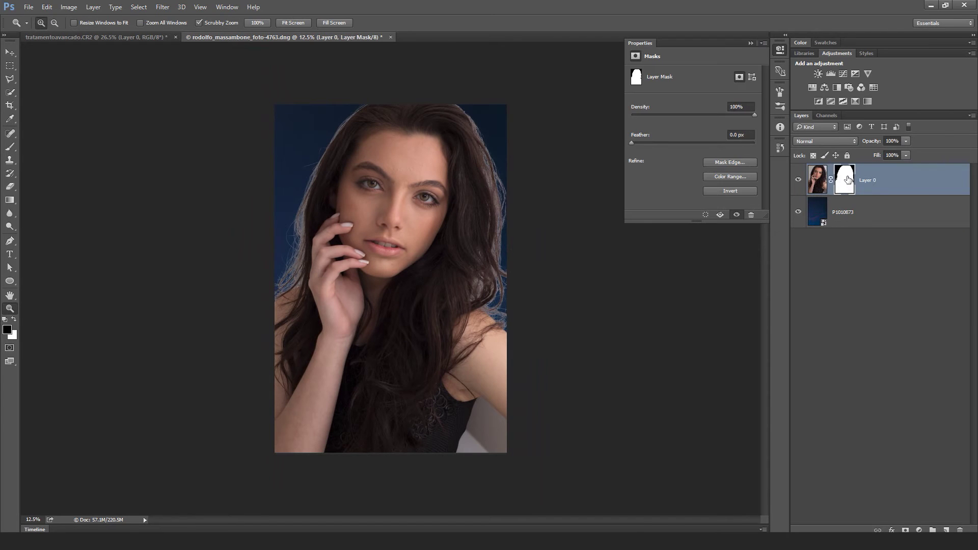
left_click(726, 160)
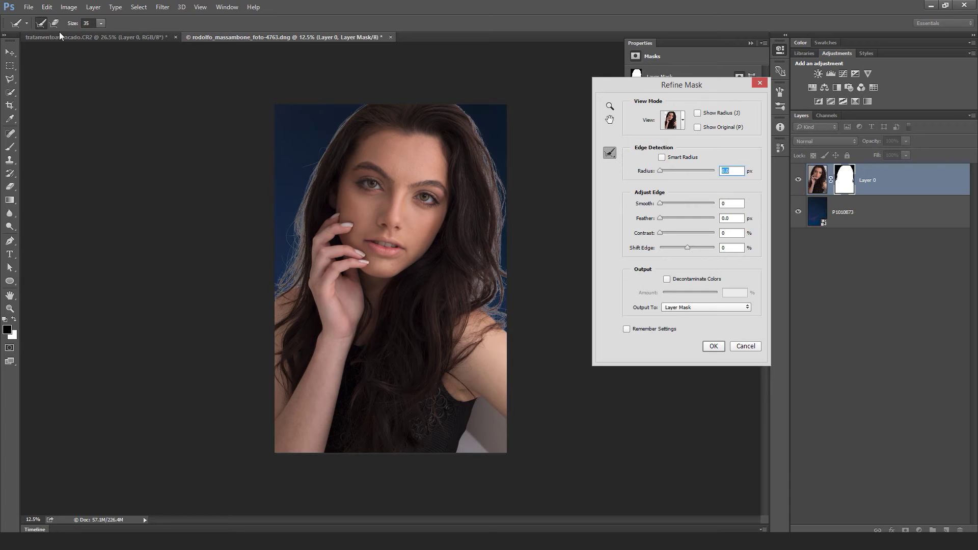
left_click(100, 25)
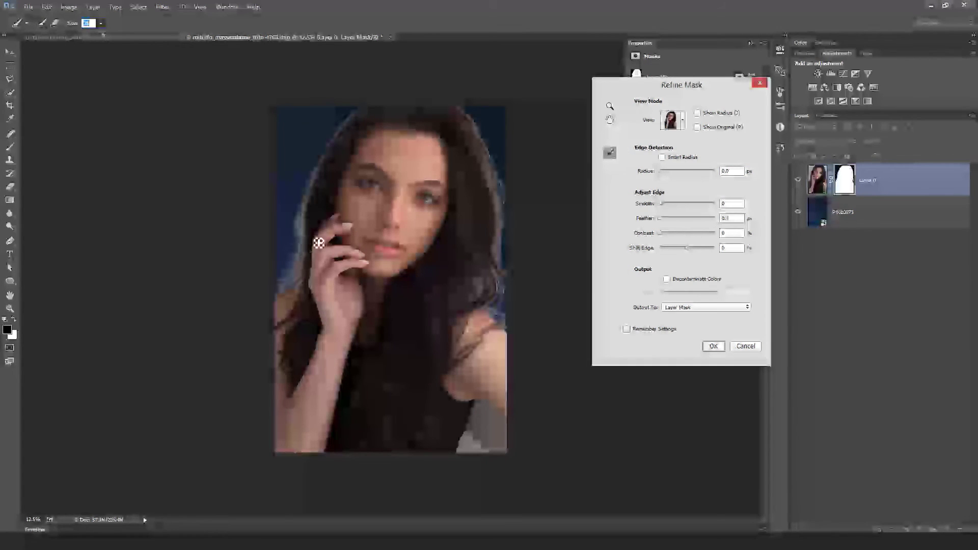
left_click(118, 35)
type("80")
key("Return")
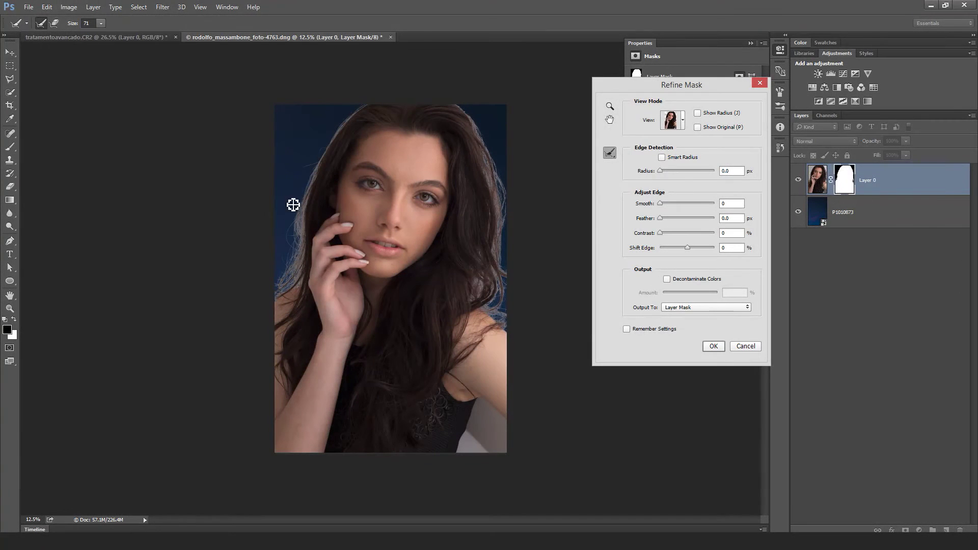
key("bracketright")
key("bracketright")
key("bracketright")
key("bracketright")
key("bracketright")
key("bracketright")
key("bracketright")
key("bracketright")
key("bracketright")
key("bracketright")
key("bracketright")
Brush the Refine Radius along the hair edge on the image's left side, reducing the brush for the top of the head
mouse_move(281, 272)
left_mouse_down()
mouse_move(283, 291)
mouse_move(337, 124)
left_mouse_up()
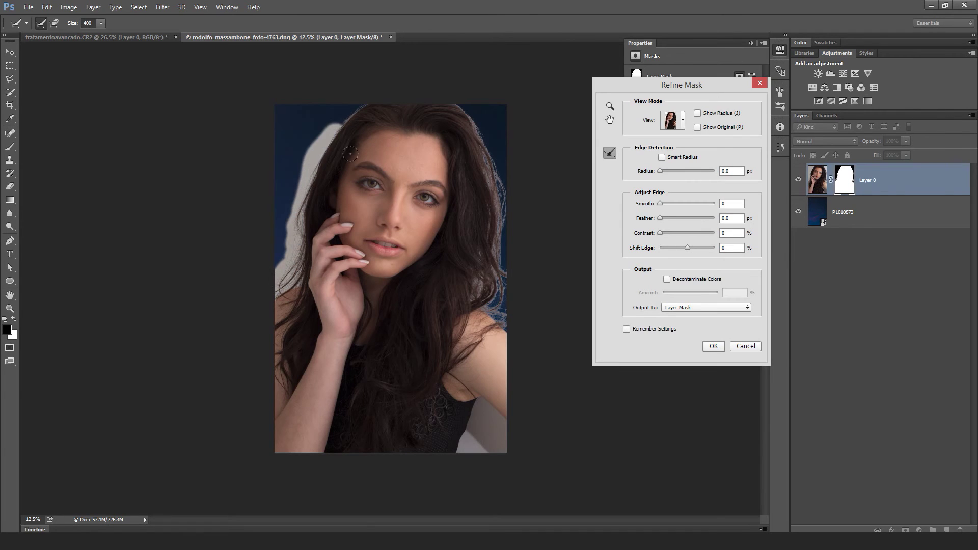
key("bracketleft")
key("bracketleft")
key("bracketleft")
key("bracketleft")
key("bracketleft")
key("bracketleft")
key("bracketleft")
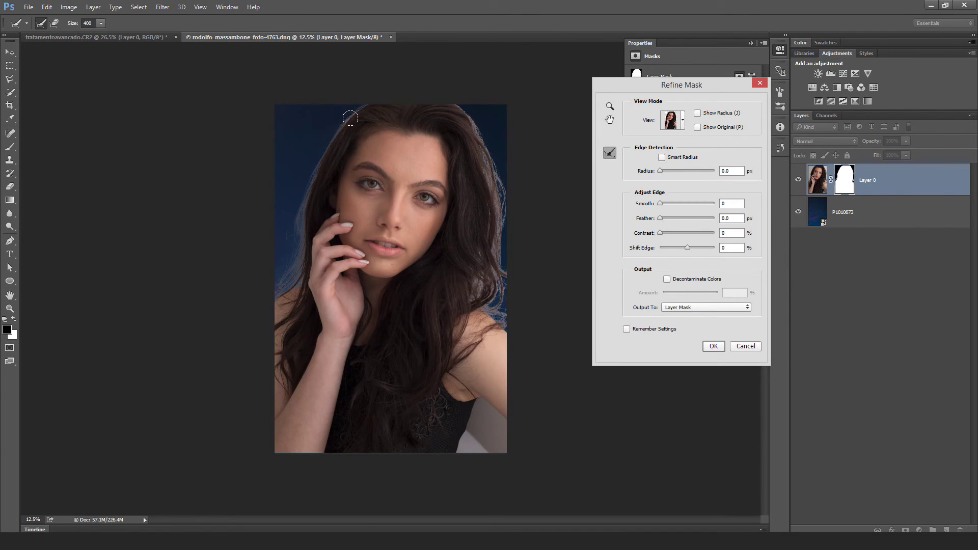
mouse_move(367, 111)
left_mouse_down()
mouse_move(345, 134)
mouse_move(368, 104)
left_mouse_up()
Brush the Refine Radius along the hair edge on the image's right side down to the shoulder, with brush size 175
key("bracketright")
key("bracketright")
key("bracketright")
mouse_move(479, 130)
left_mouse_down()
mouse_move(476, 109)
mouse_move(462, 107)
mouse_move(501, 188)
mouse_move(486, 157)
left_mouse_up()
mouse_move(511, 210)
left_mouse_down()
mouse_move(495, 257)
mouse_move(508, 330)
mouse_move(482, 297)
mouse_move(499, 310)
mouse_move(494, 289)
mouse_move(482, 287)
mouse_move(481, 258)
mouse_move(532, 292)
left_mouse_up()
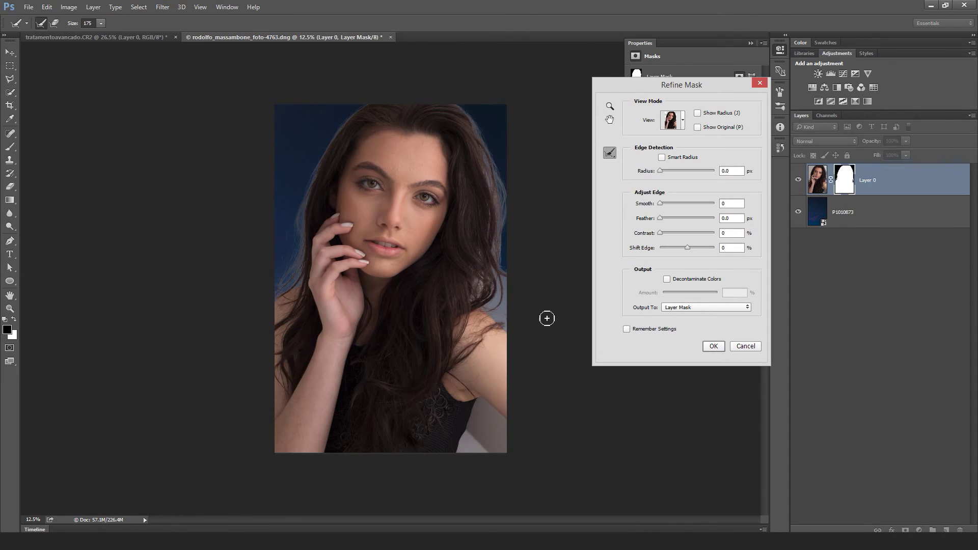
mouse_move(505, 317)
left_mouse_down()
mouse_move(511, 329)
mouse_move(495, 303)
mouse_move(504, 278)
mouse_move(502, 324)
left_mouse_up()
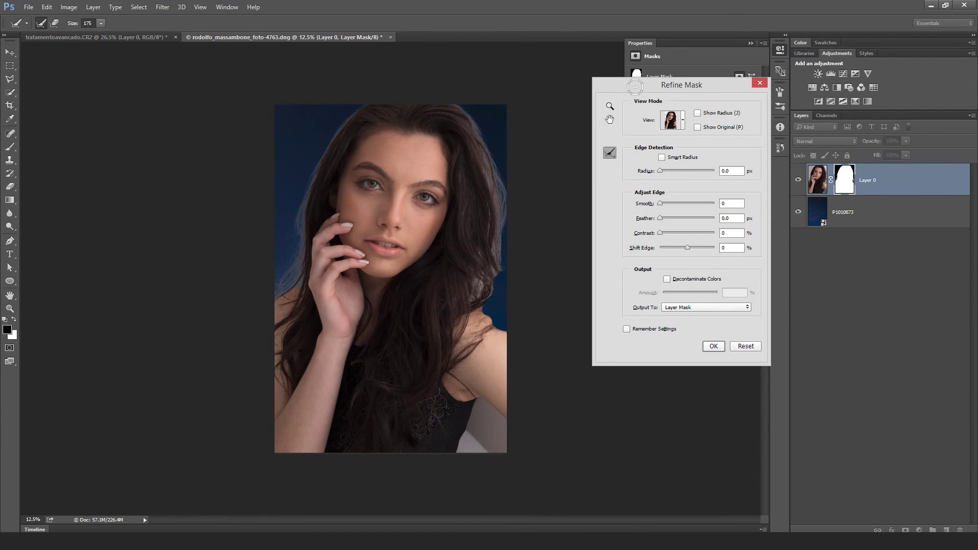
left_click_drag(488, 294, 507, 268)
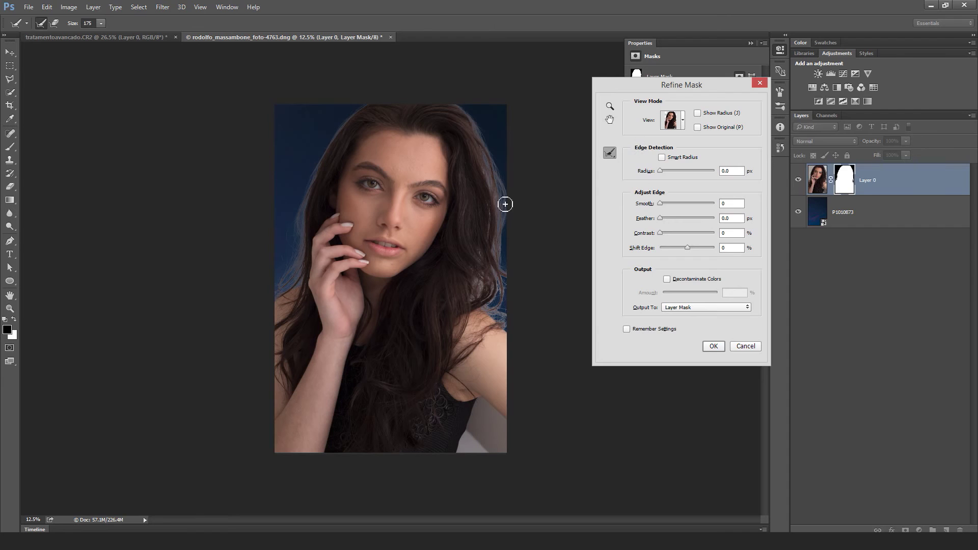
Set the mask edge Contrast to 7% and enable Decontaminate Colors with an amount well above 50%
left_click(663, 234)
left_click(674, 234)
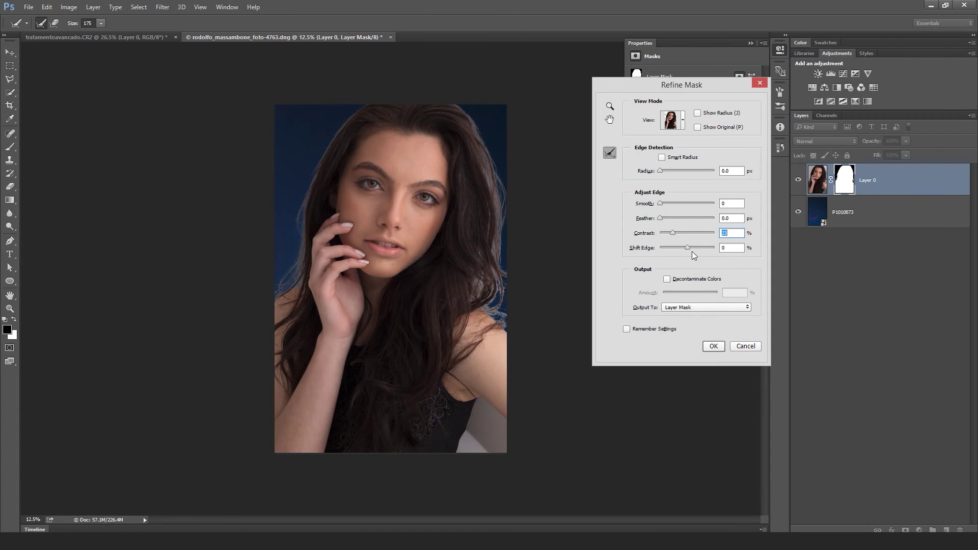
left_click(664, 234)
left_click(667, 280)
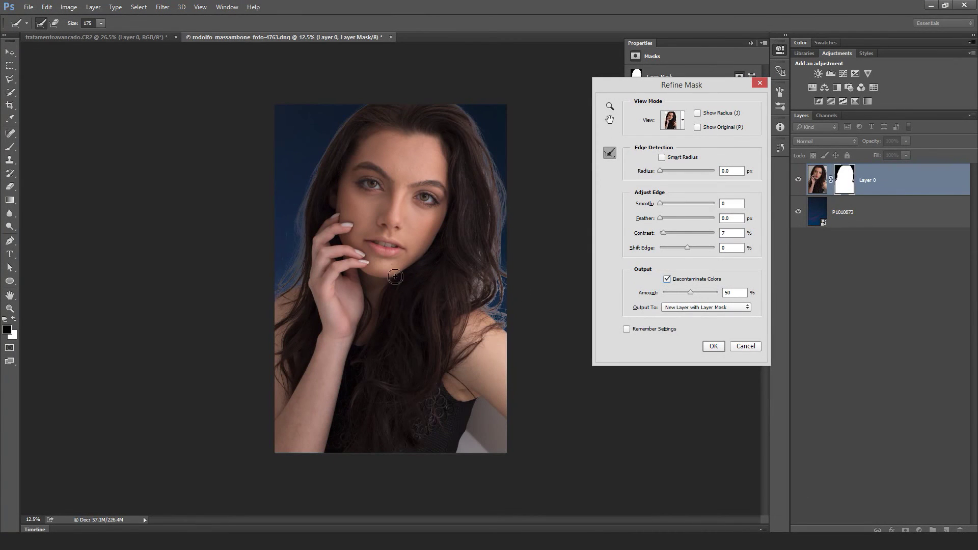
left_click(700, 293)
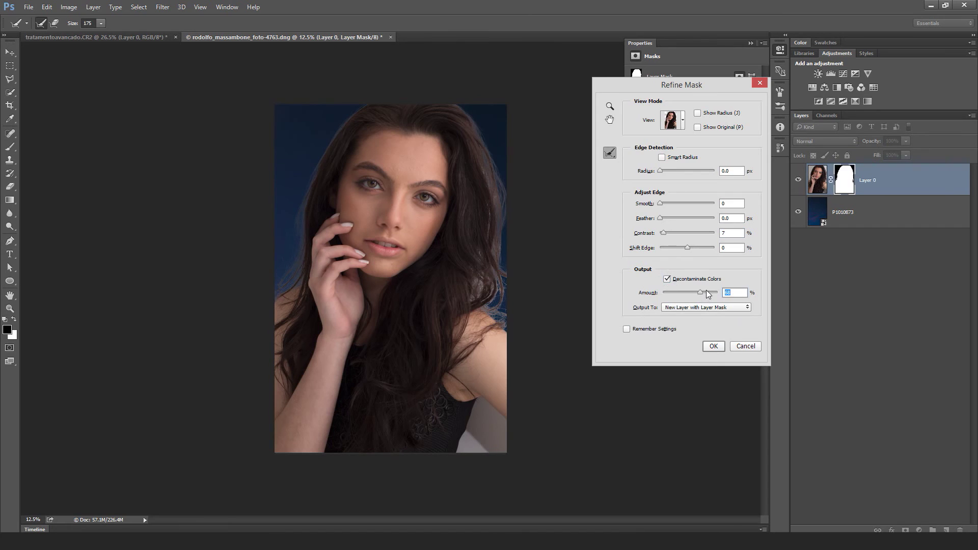
left_click(711, 293)
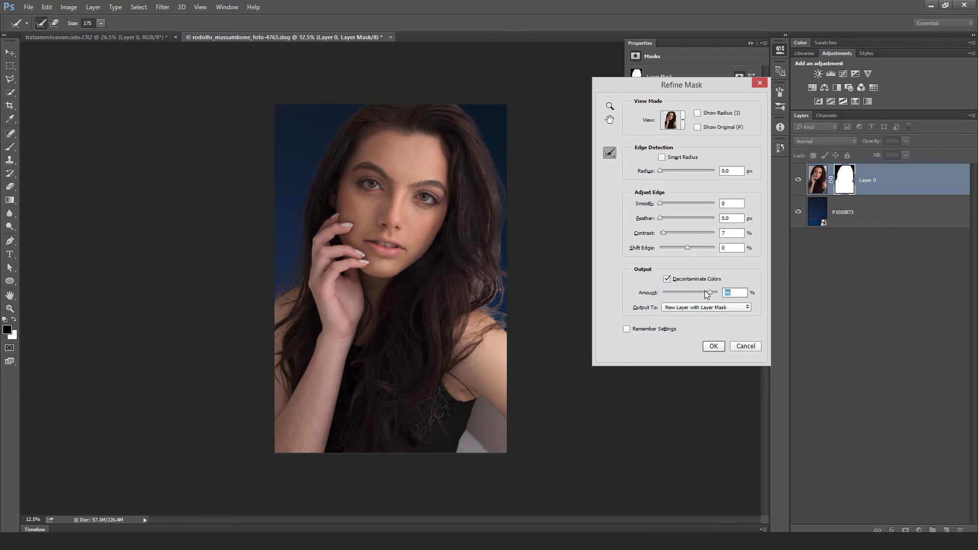
left_click(704, 293)
left_click(714, 293)
Refine the hair edge above the shoulder on the image's right side and output the result as New Layer with Layer Mask
mouse_move(502, 292)
left_mouse_down()
mouse_move(496, 312)
mouse_move(507, 322)
left_mouse_up()
left_click(714, 346)
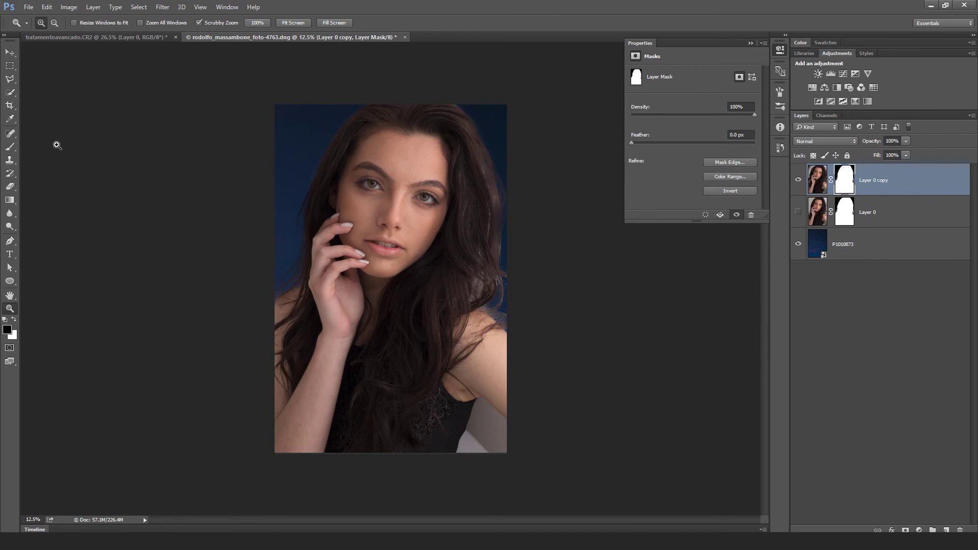
Select the leftover grey backdrop below the arm with Quick Selection, paint it black on the refined copy's mask, and deselect
left_click(9, 92)
left_click(41, 91)
mouse_move(497, 424)
left_mouse_down()
mouse_move(481, 437)
mouse_move(487, 406)
mouse_move(504, 423)
left_mouse_up()
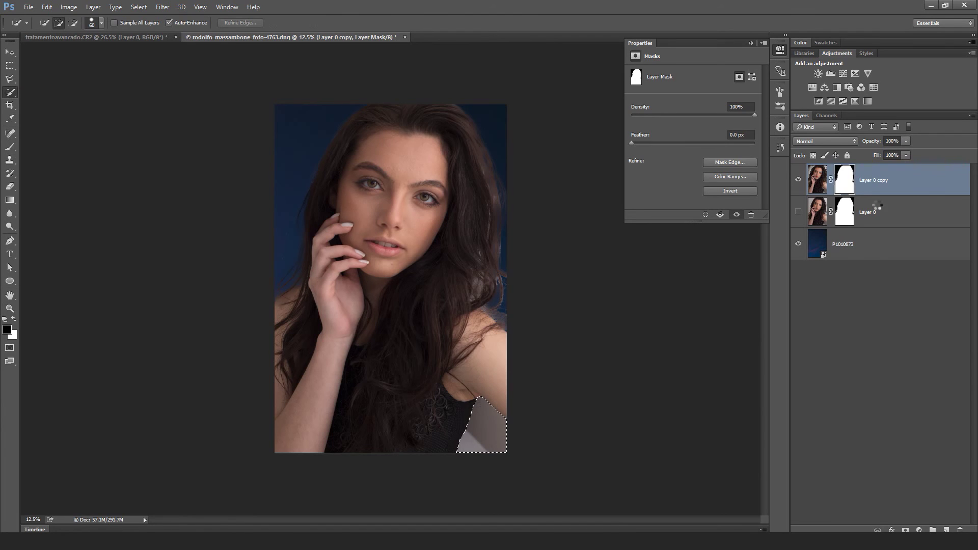
left_click(10, 146)
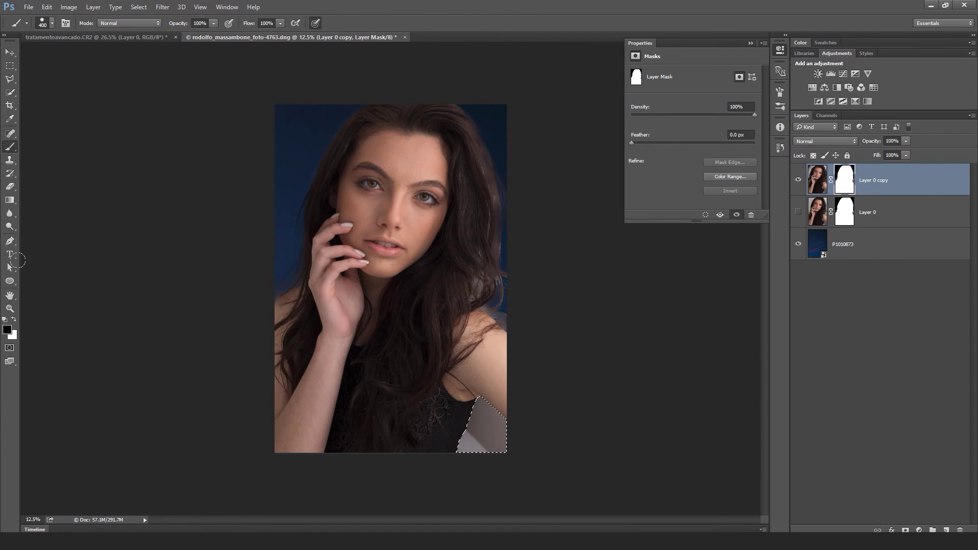
mouse_move(460, 437)
left_mouse_down()
mouse_move(496, 397)
mouse_move(472, 394)
mouse_move(463, 408)
mouse_move(503, 415)
mouse_move(457, 458)
left_mouse_up()
left_click(907, 307)
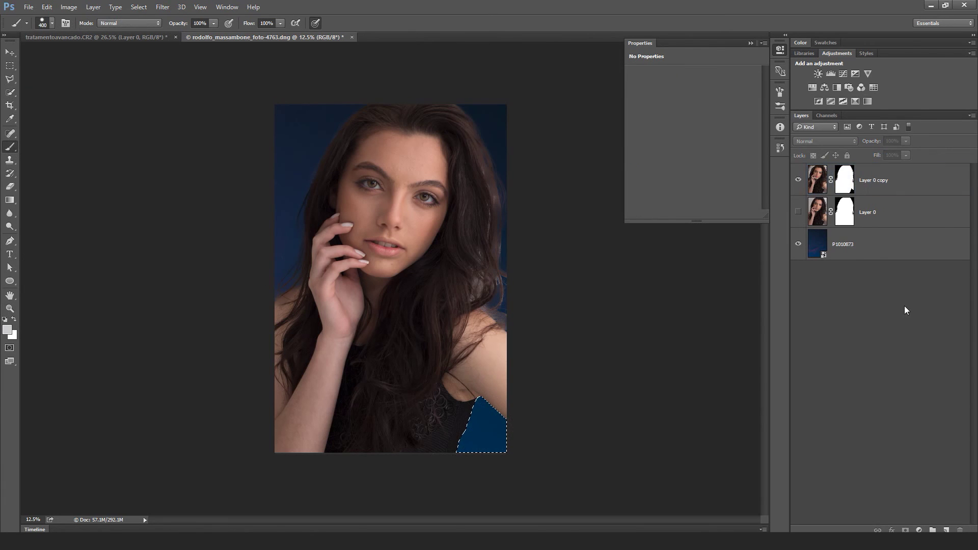
key("ctrl+d")
Compare the refined copy with the original masked layer by alternating their visibility, and return to the tratamentoavancado.CR2 document
left_click(798, 180)
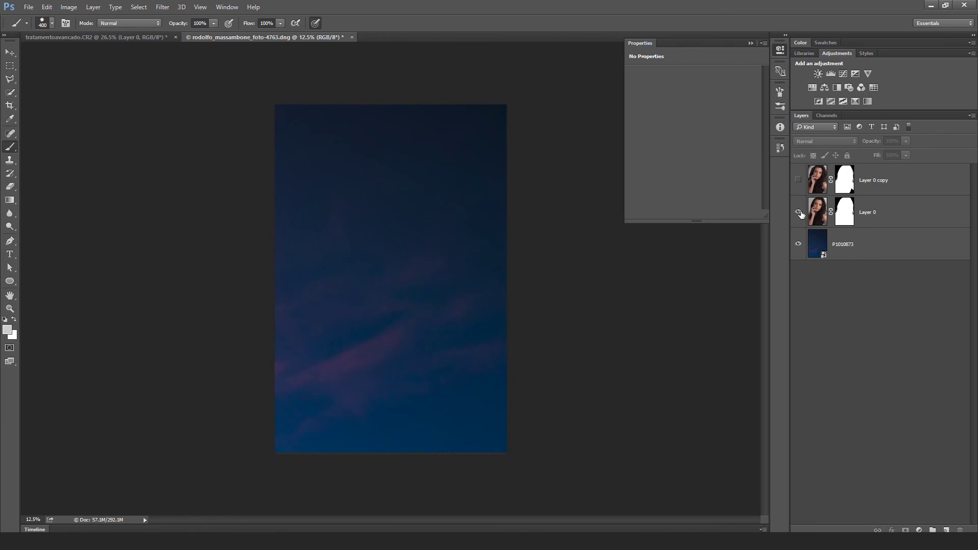
left_click(799, 213)
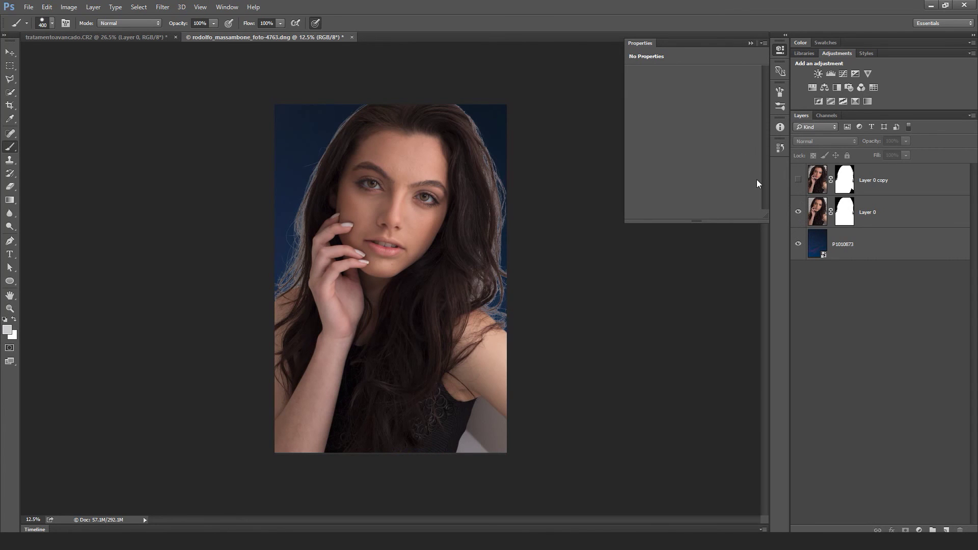
left_click(844, 213)
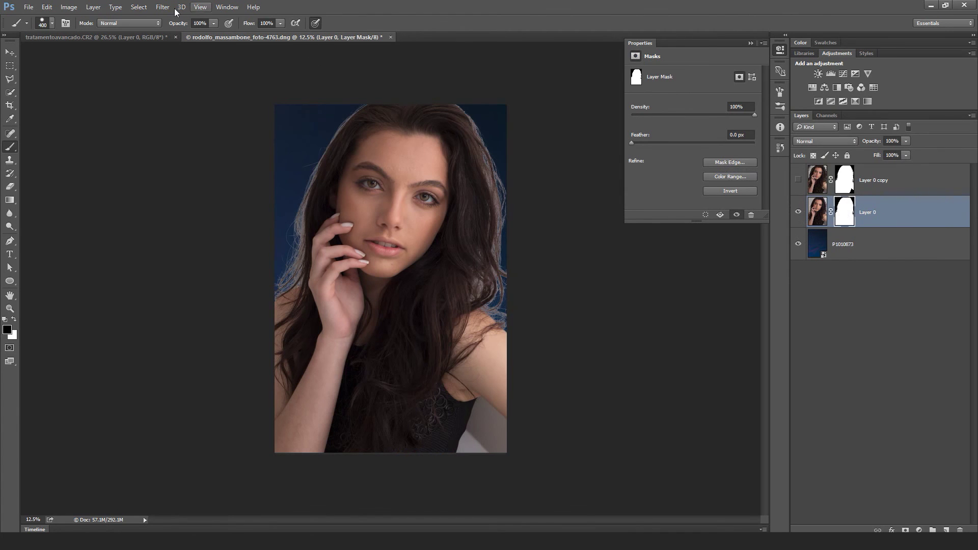
left_click(139, 7)
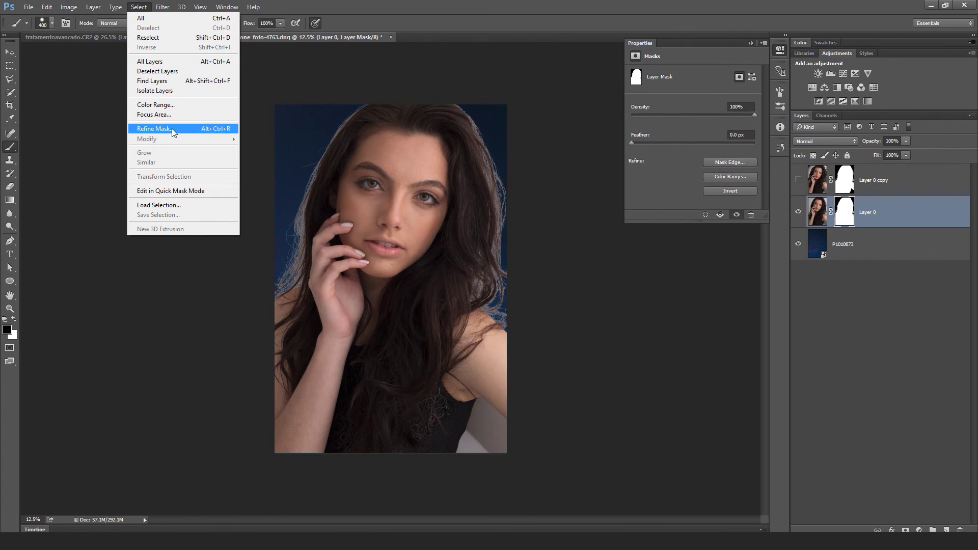
left_click(886, 315)
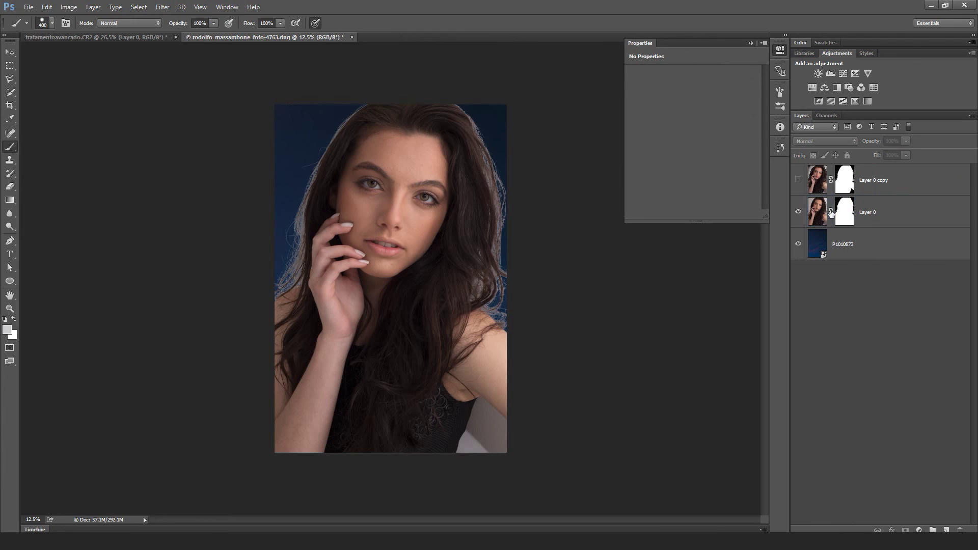
left_click(799, 212)
left_click(798, 181)
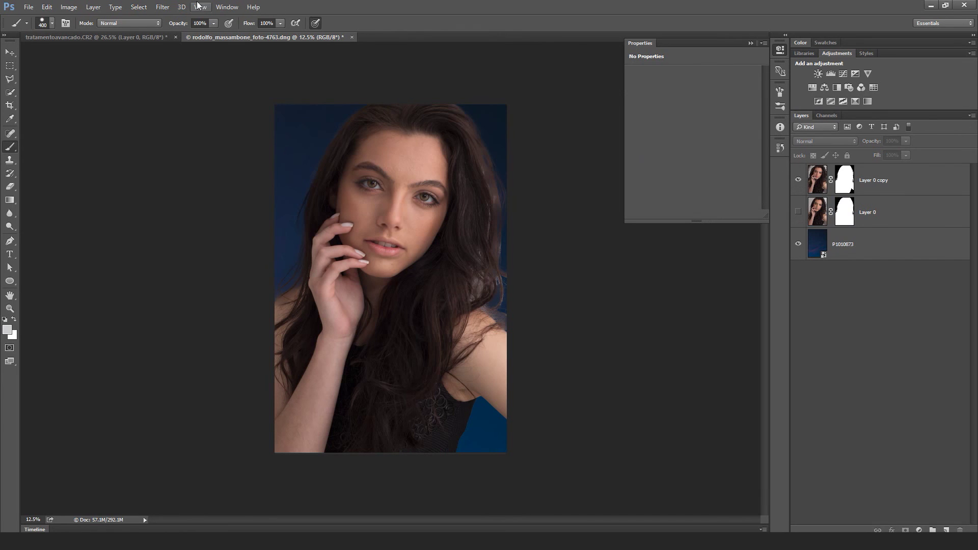
left_click(153, 38)
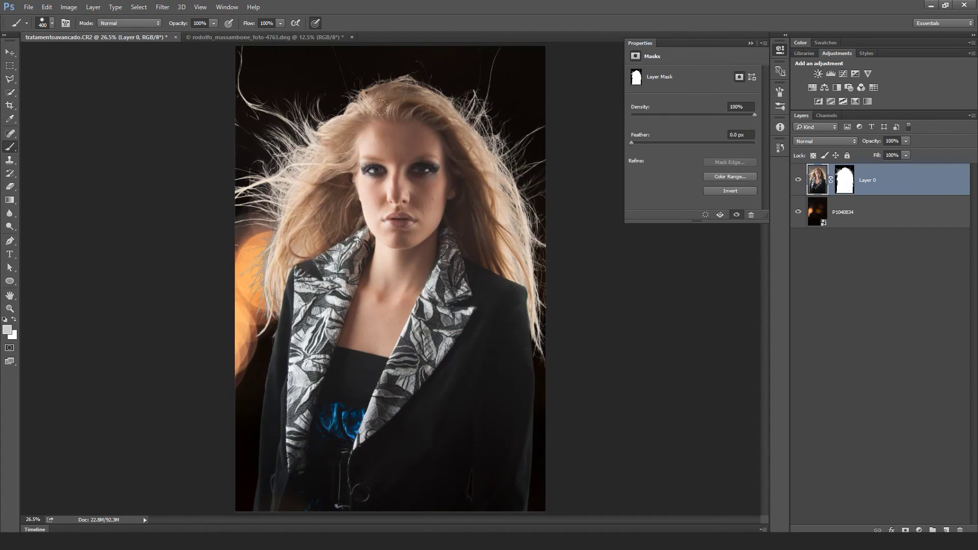
Refine Layer 0's mask edge with a 3.7 px radius and Decontaminate Colors above 50%, output as New Layer with Layer Mask
left_click(846, 185)
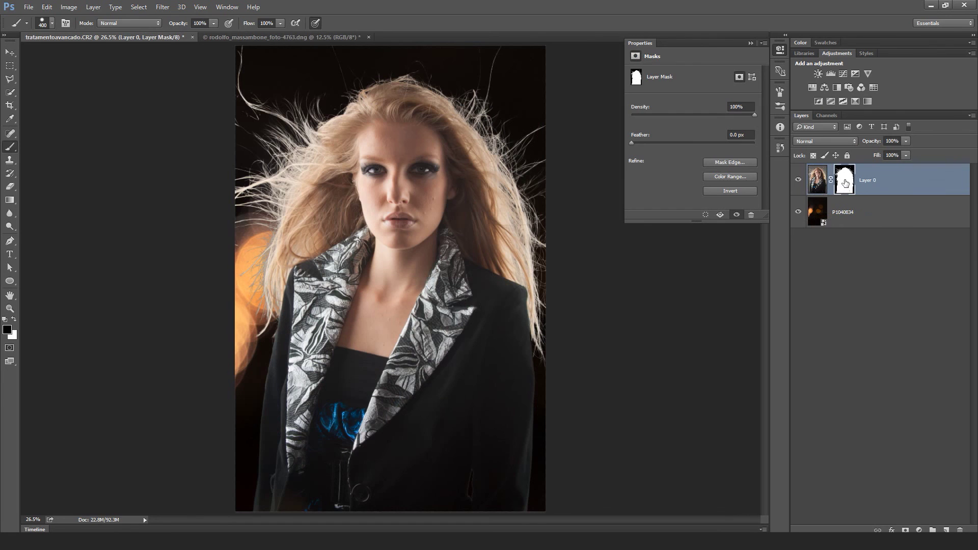
left_click(729, 162)
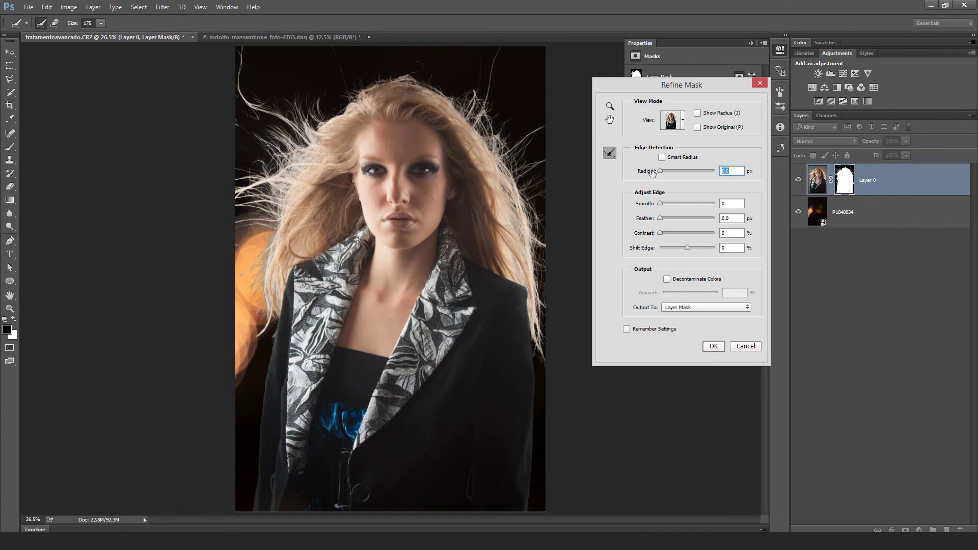
left_click_drag(660, 174, 668, 171)
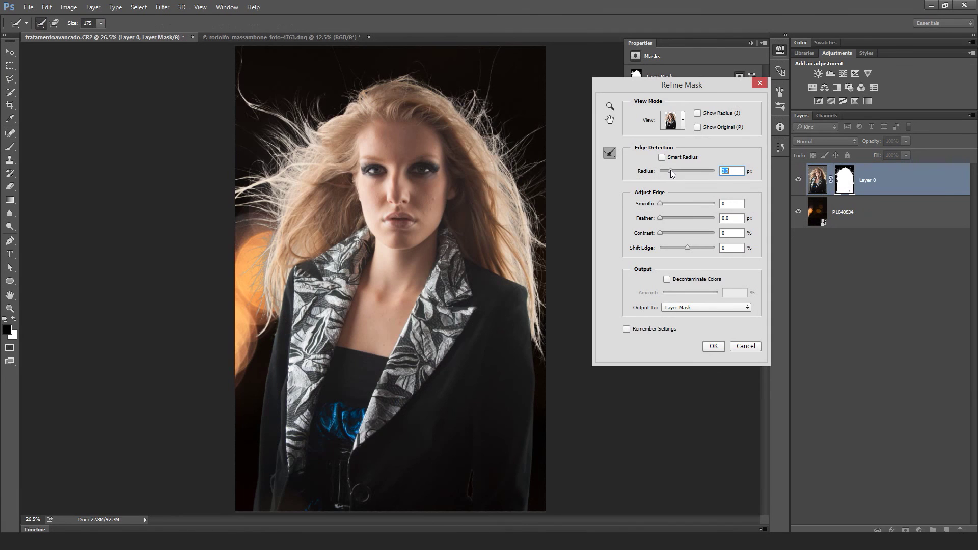
left_click(667, 280)
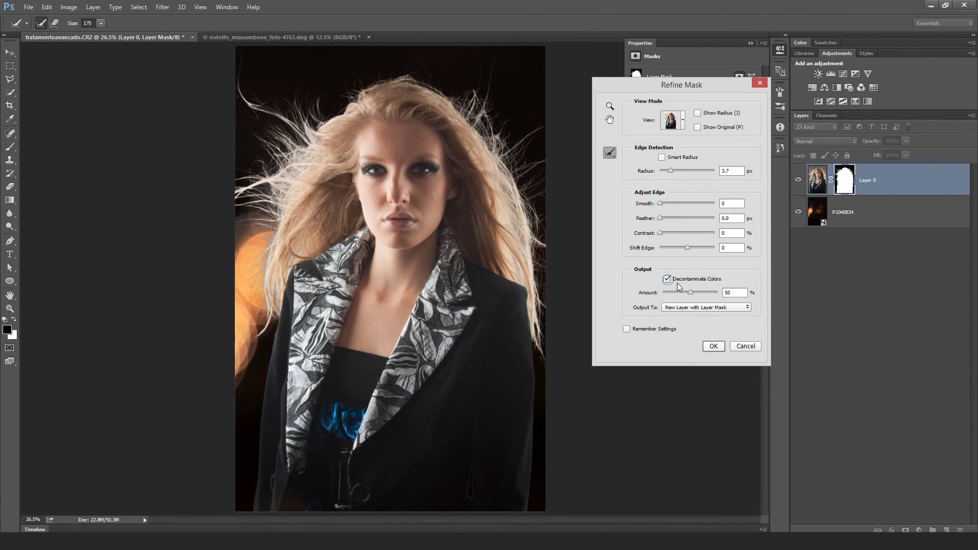
left_click(696, 292)
left_click(707, 292)
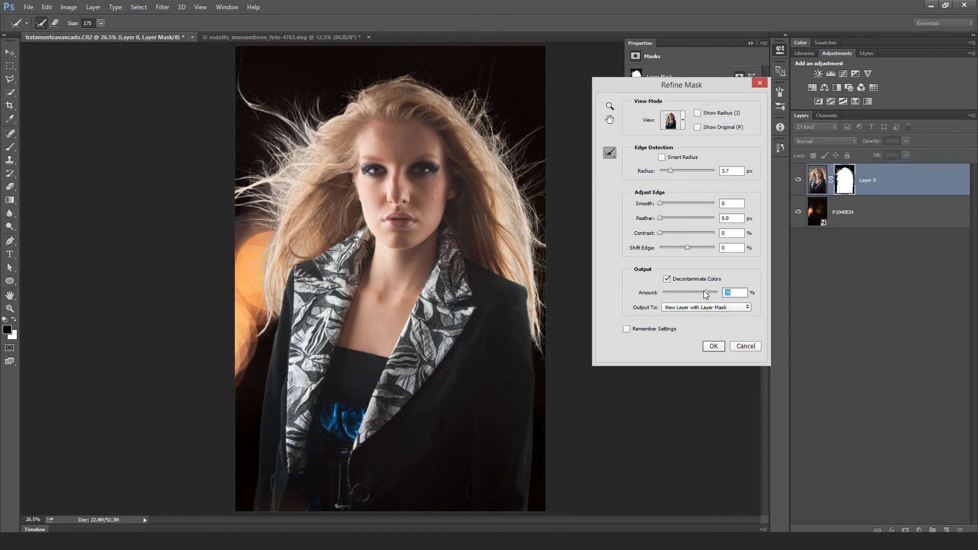
left_click(714, 347)
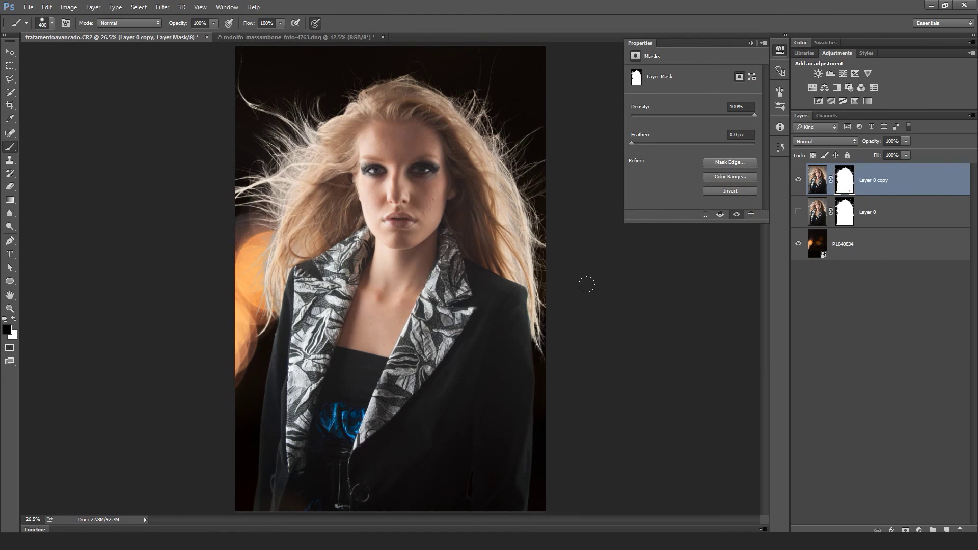
Duplicate the refined copy, hide the one beneath it, and sample the near-black background beside the hair as the brush colour
key("ctrl+minus")
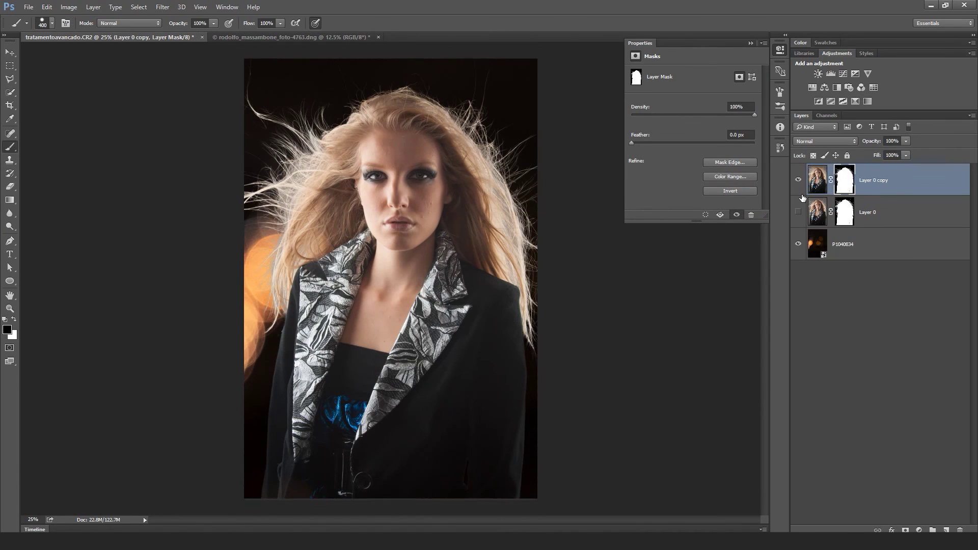
key("ctrl+j")
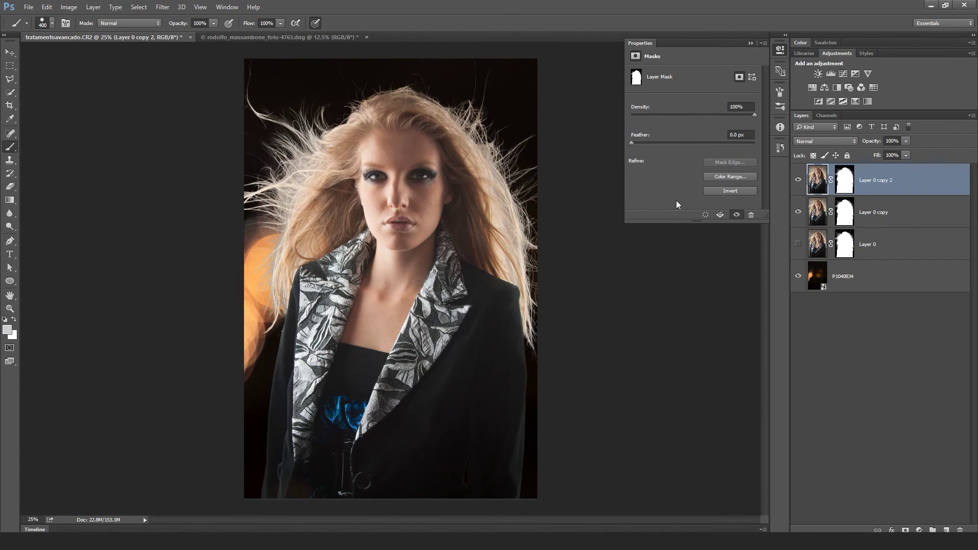
left_click(799, 212)
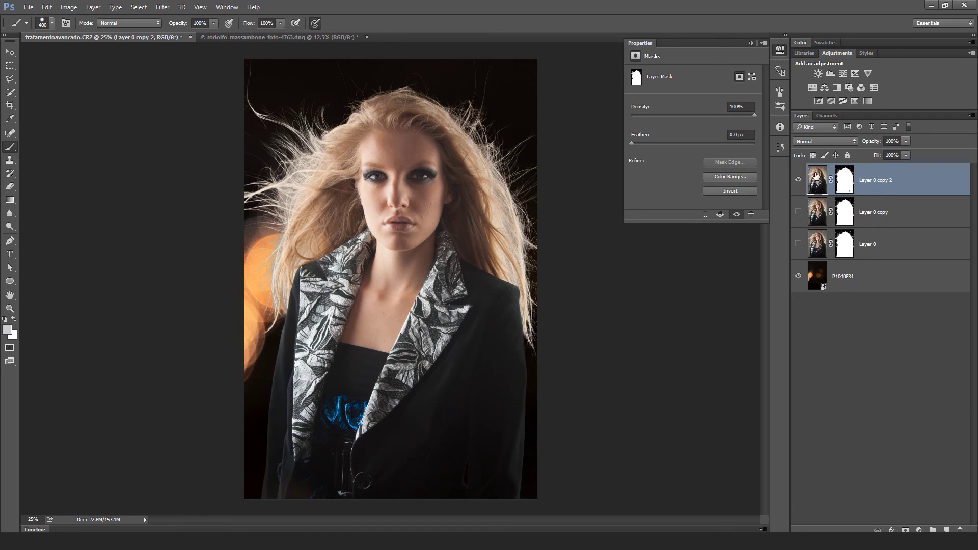
left_click(313, 93, "alt")
Try brushing the sampled dark colour over the hair ends on the image's left side at 29% flow, and undo it
left_click(280, 23)
left_click(293, 70)
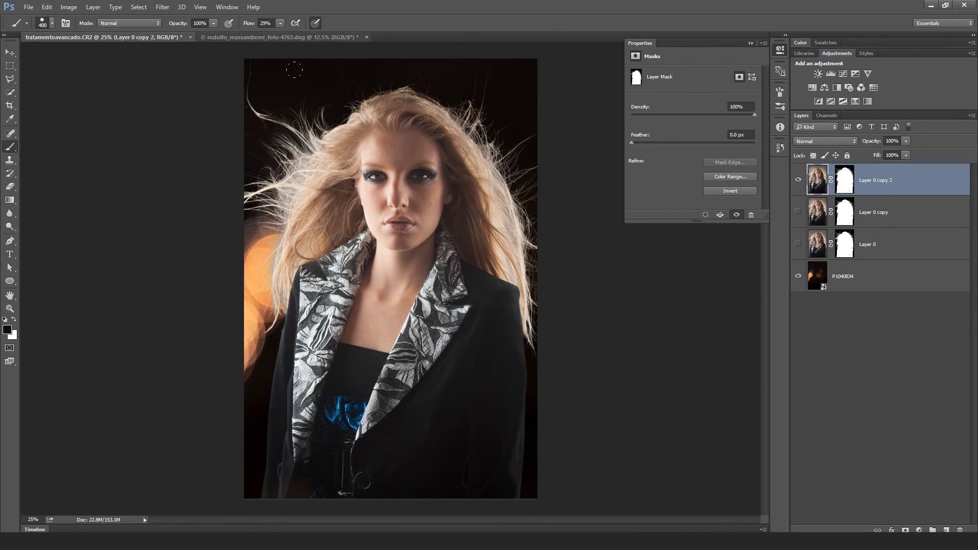
mouse_move(289, 125)
left_mouse_down()
mouse_move(251, 100)
mouse_move(249, 63)
left_mouse_up()
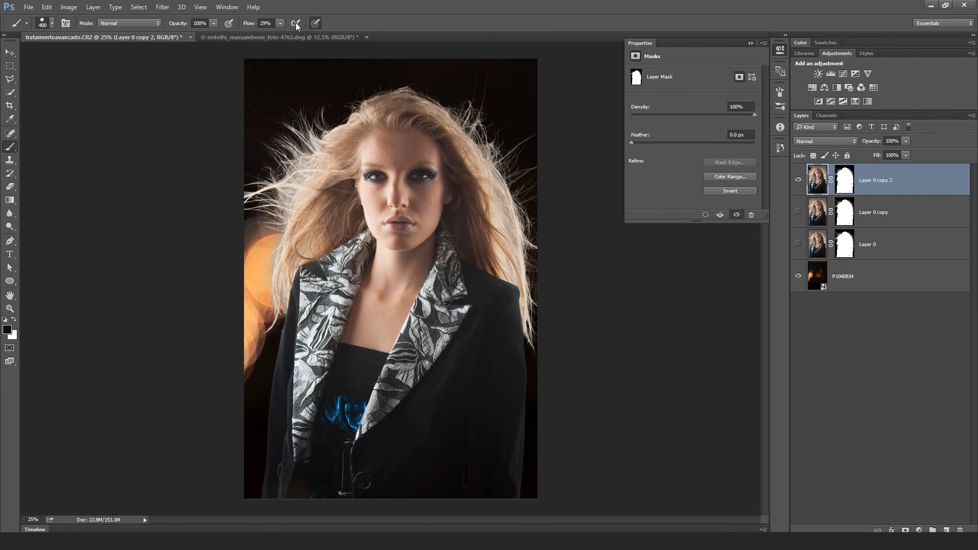
key("ctrl+alt+z")
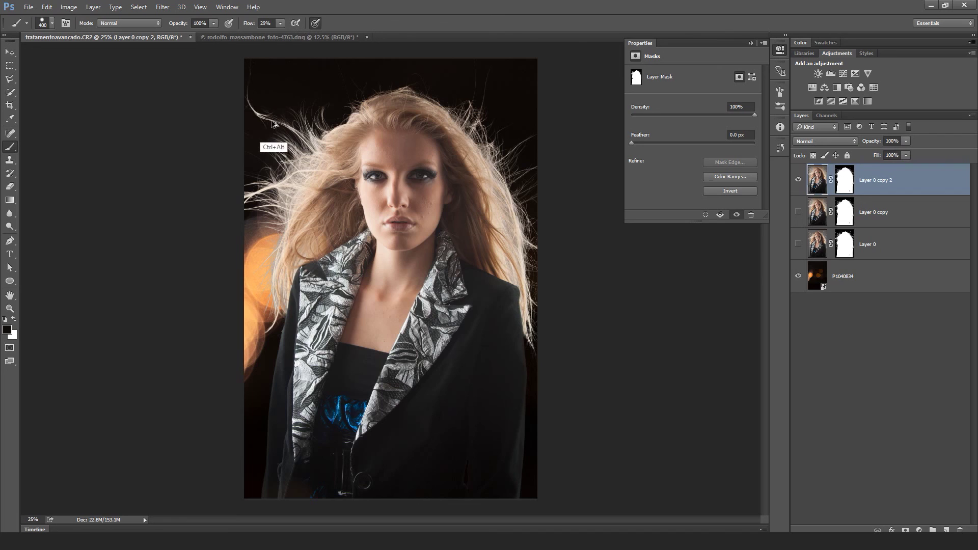
Try darkening the outer hair on the image's left side with the brush at 6% flow, and undo the stroke
left_click(280, 23)
left_click_drag(271, 33, 268, 32)
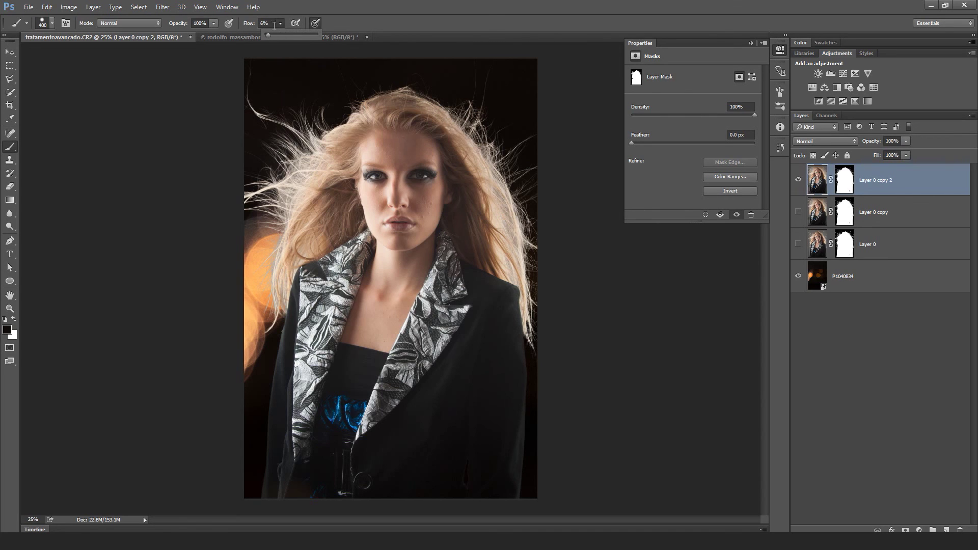
left_click(236, 99)
mouse_move(241, 172)
left_mouse_down()
mouse_move(248, 145)
mouse_move(318, 91)
mouse_move(292, 110)
mouse_move(268, 154)
mouse_move(246, 216)
mouse_move(251, 304)
mouse_move(237, 309)
mouse_move(323, 86)
left_mouse_up()
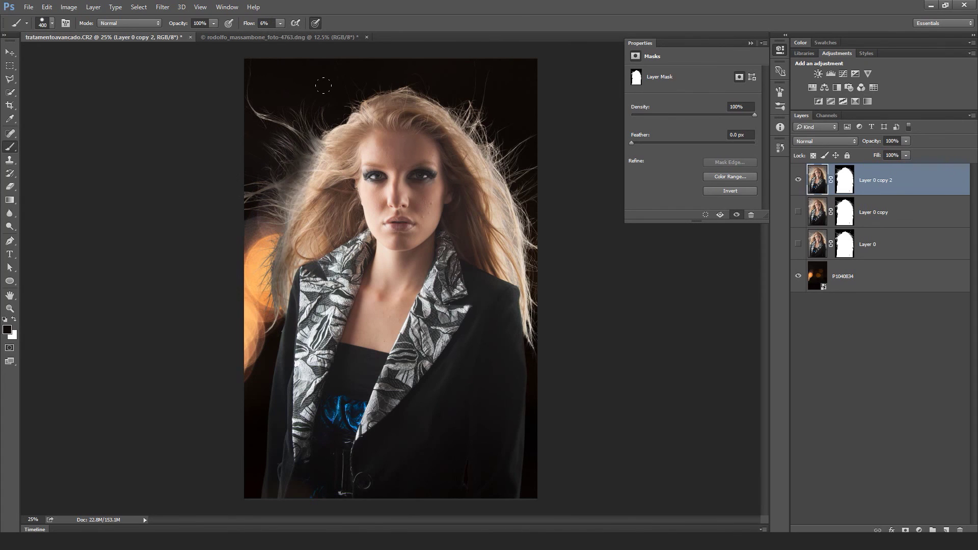
key("ctrl+z")
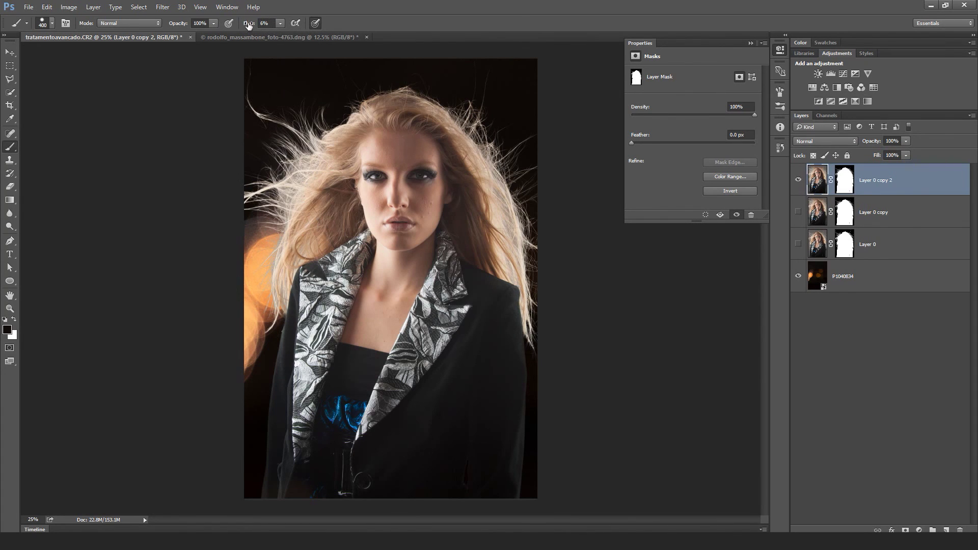
Set the brush to 2% flow, size 900 and Multiply blending mode for darkening the hair edge
type("2")
left_click(52, 23)
key("Return")
left_click_drag(227, 192, 227, 195)
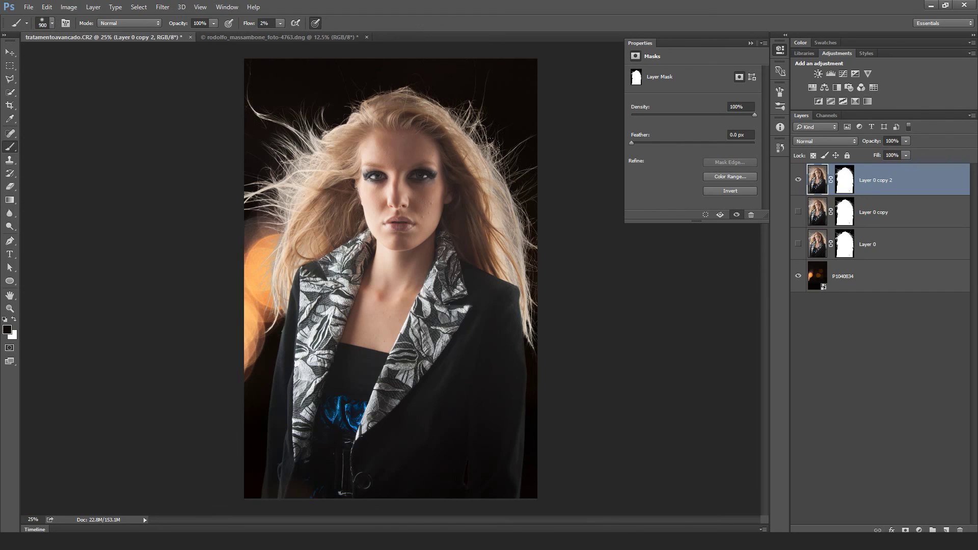
left_click(130, 23)
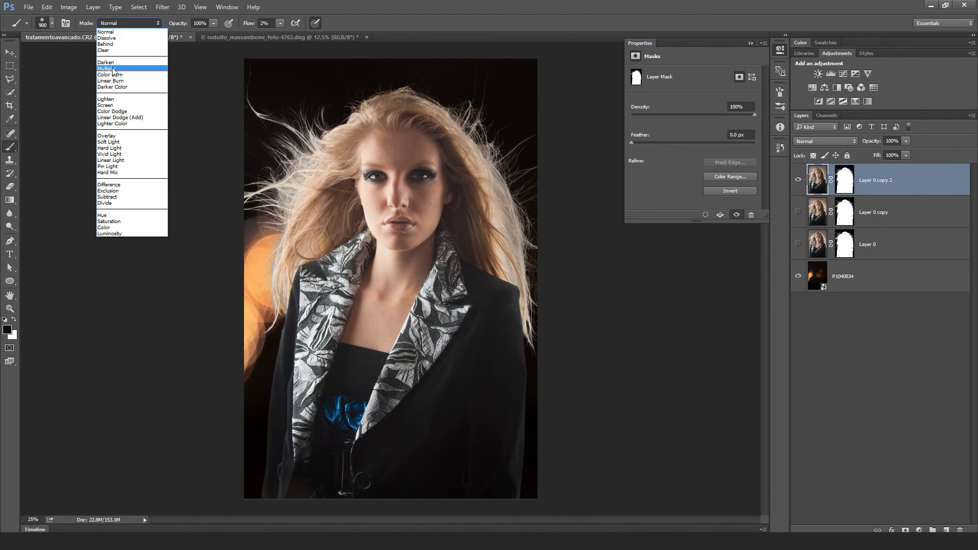
left_click(117, 67)
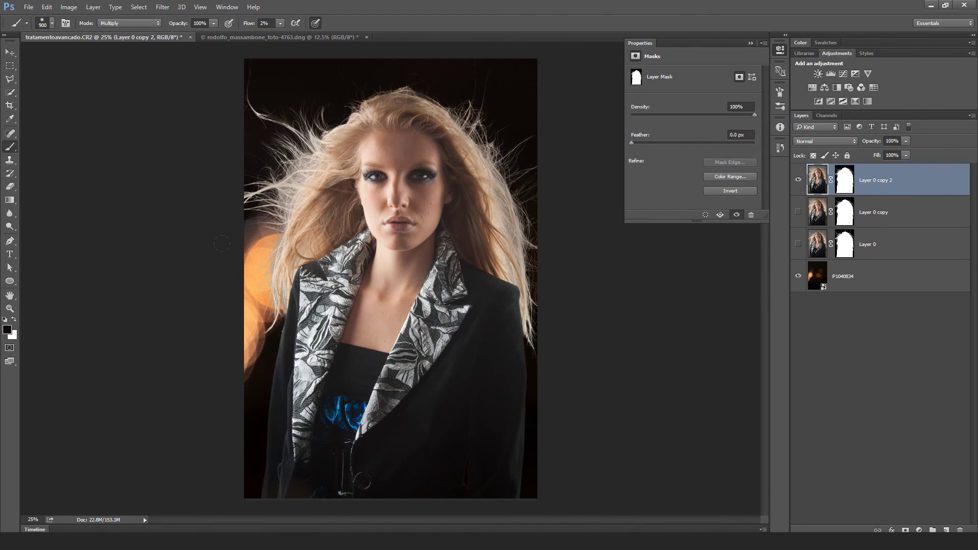